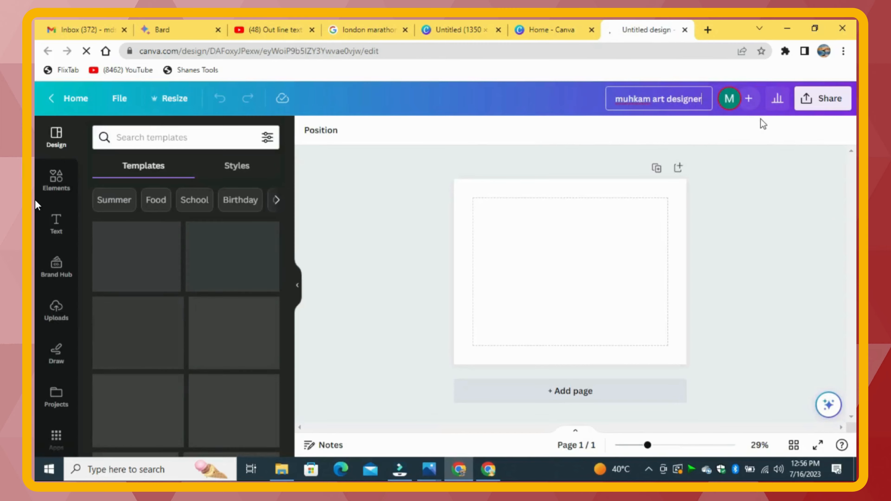
Add the recently used Tower Bridge night photo to the blank page and enlarge it to cover the whole page
drag(647, 453, 657, 454)
click(56, 180)
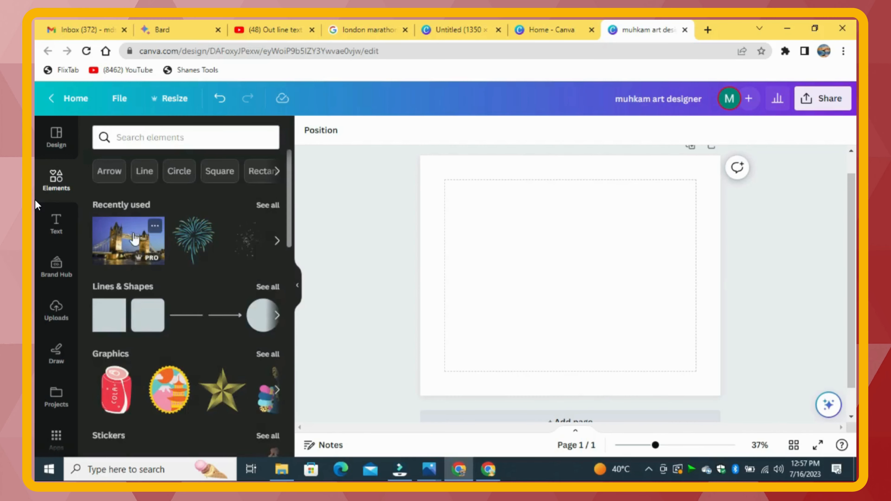
click(163, 169)
drag(544, 293, 514, 253)
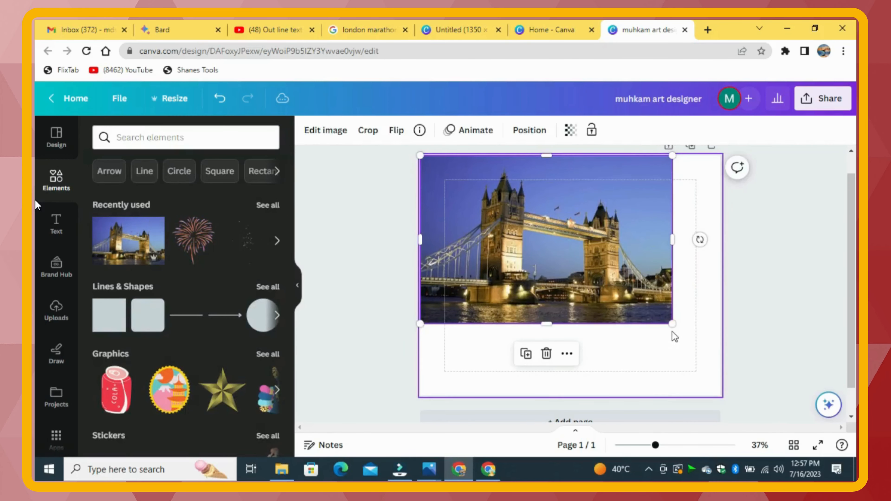
drag(673, 324, 713, 361)
drag(573, 355, 577, 395)
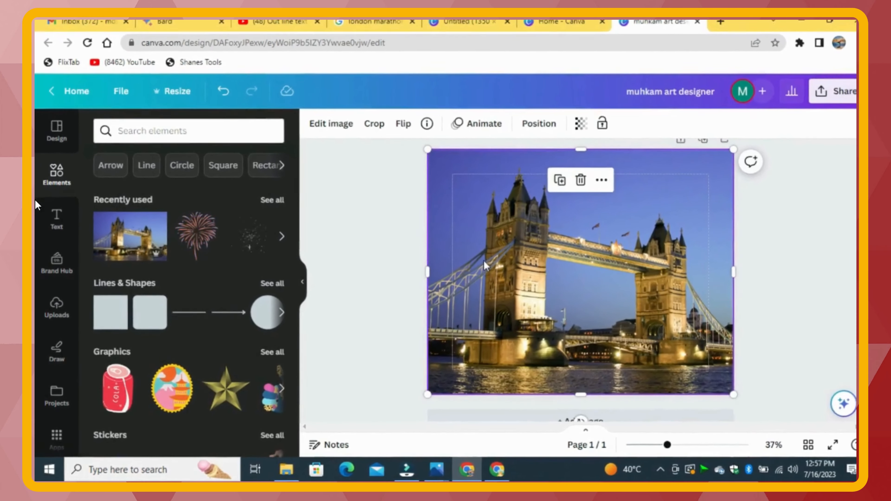
Place a second copy of the Tower Bridge photo on the page and apply the background remover to it
click(144, 235)
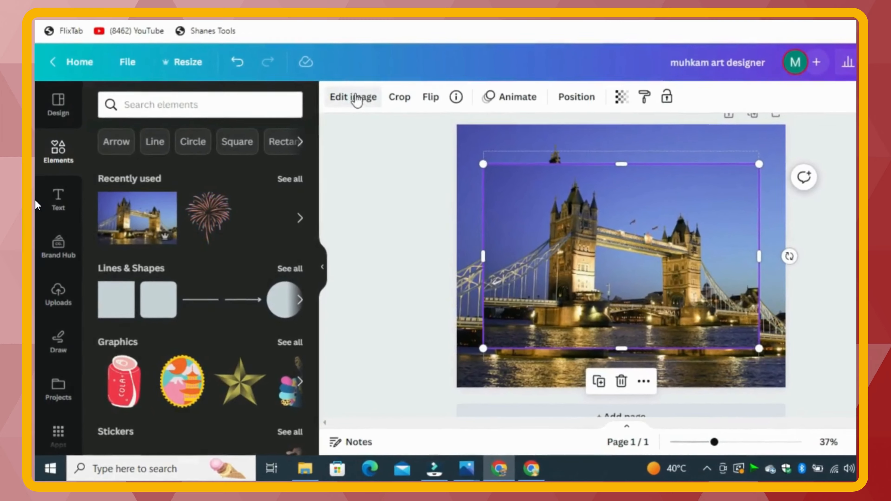
click(356, 98)
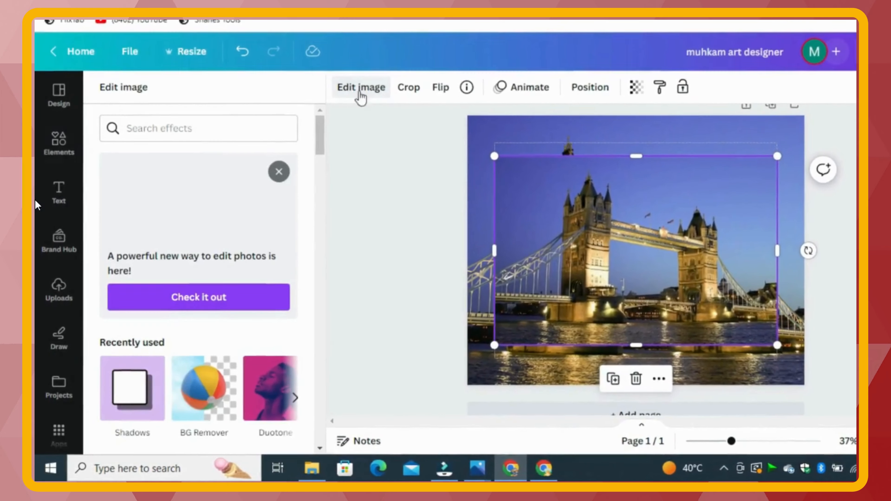
click(217, 387)
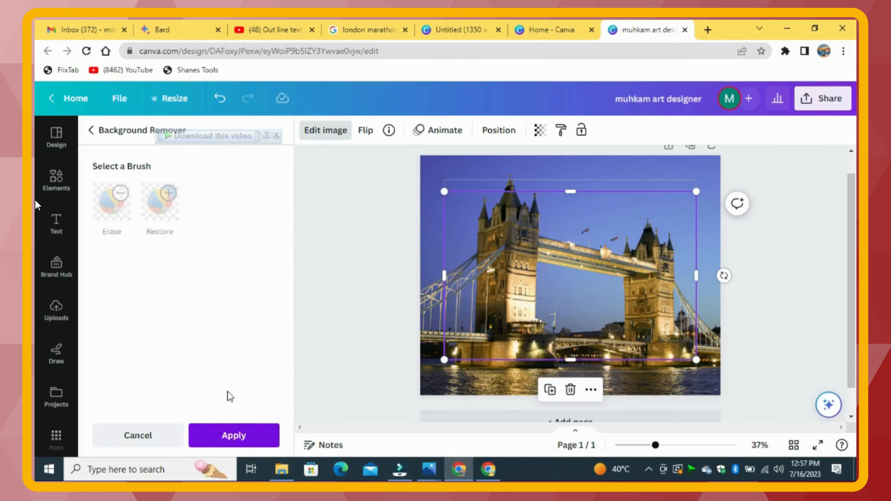
click(232, 437)
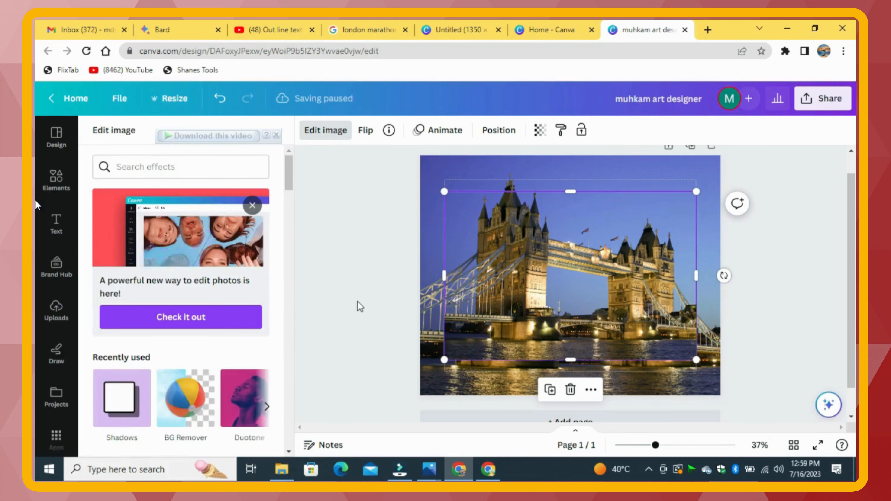
Align the second bridge photo with the page's upper-left corner and enlarge it to cover the full-page photo exactly
drag(614, 332, 592, 297)
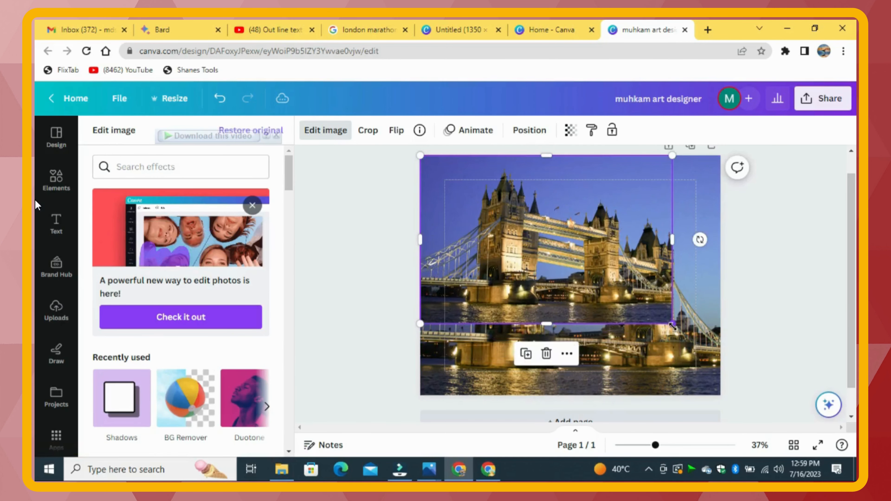
drag(673, 327, 721, 380)
drag(572, 379, 574, 392)
click(777, 211)
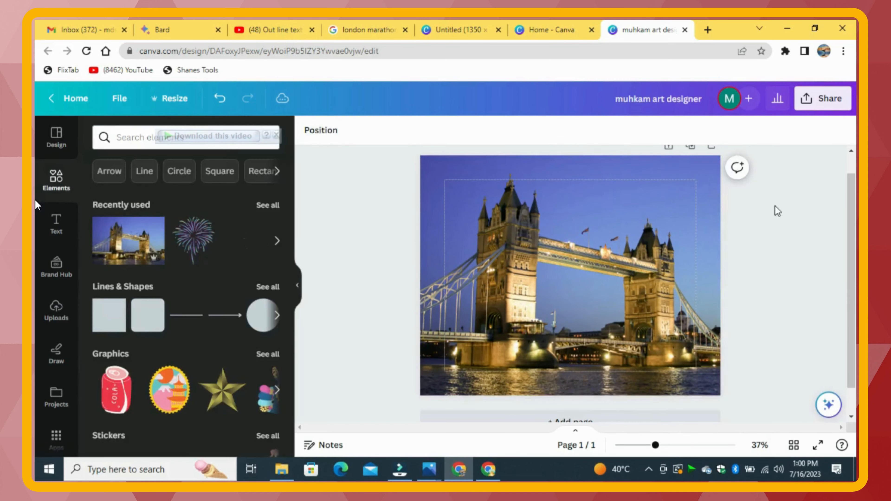
Add a second page and insert a heading reading "5" on it
scroll(702, 316, down, 1)
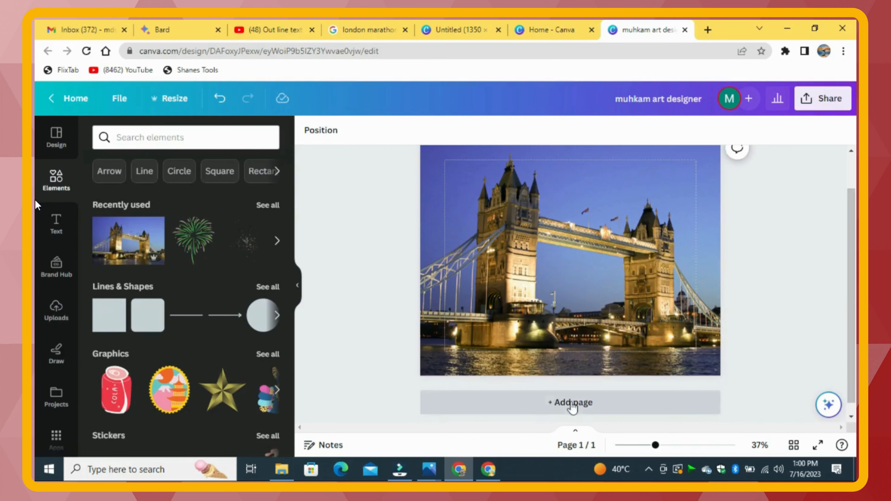
click(574, 404)
scroll(550, 302, up, 1)
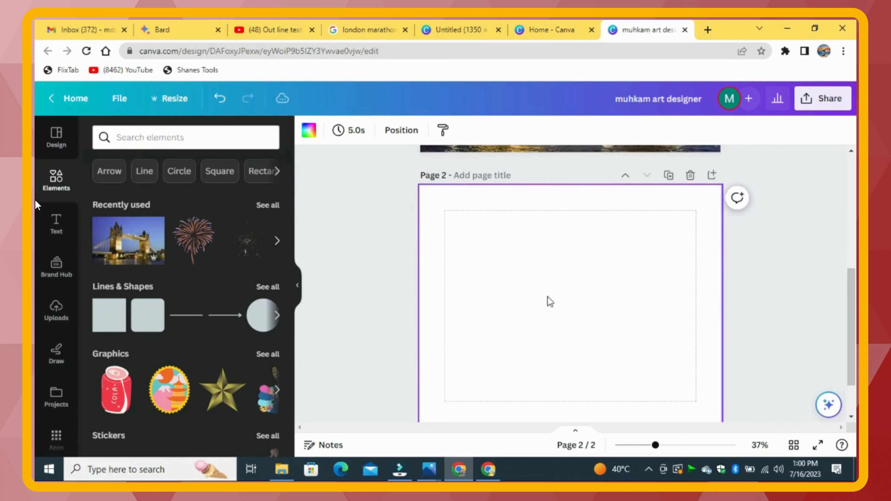
click(58, 227)
click(235, 299)
text(5)
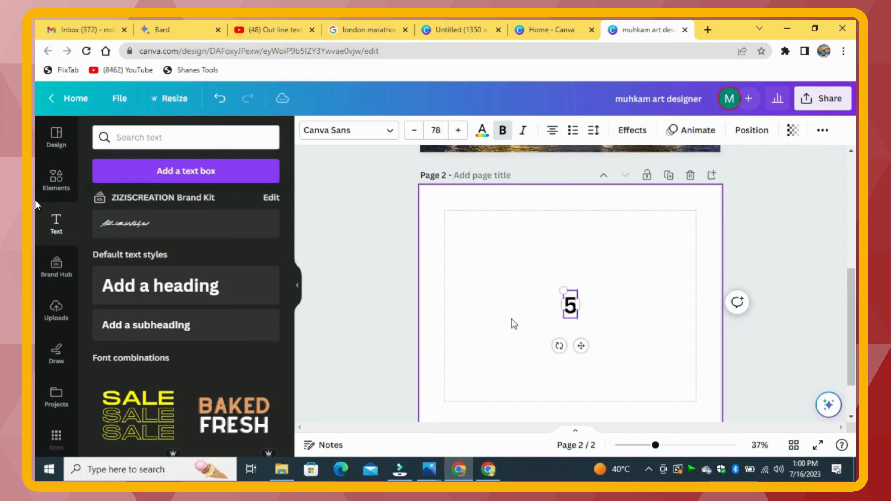
Enlarge the 5 to font size 422 and set its font to Calistoga
drag(561, 289, 500, 245)
drag(579, 314, 609, 380)
click(391, 135)
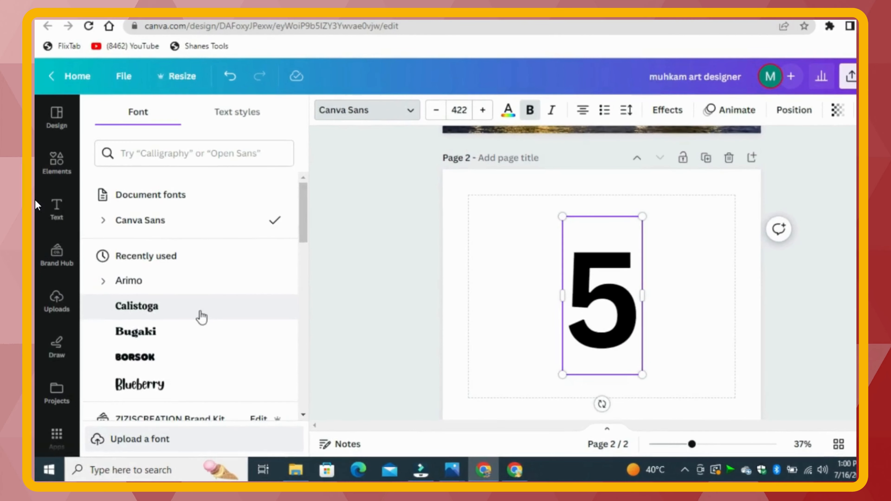
click(207, 318)
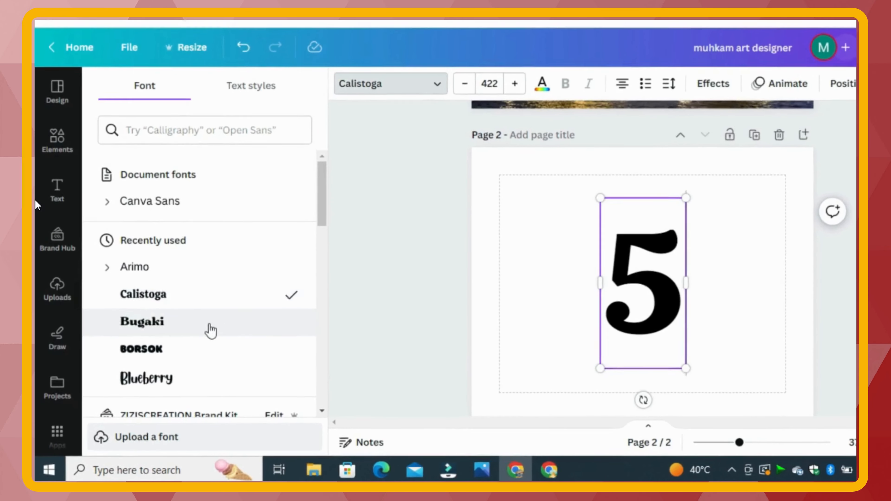
click(207, 331)
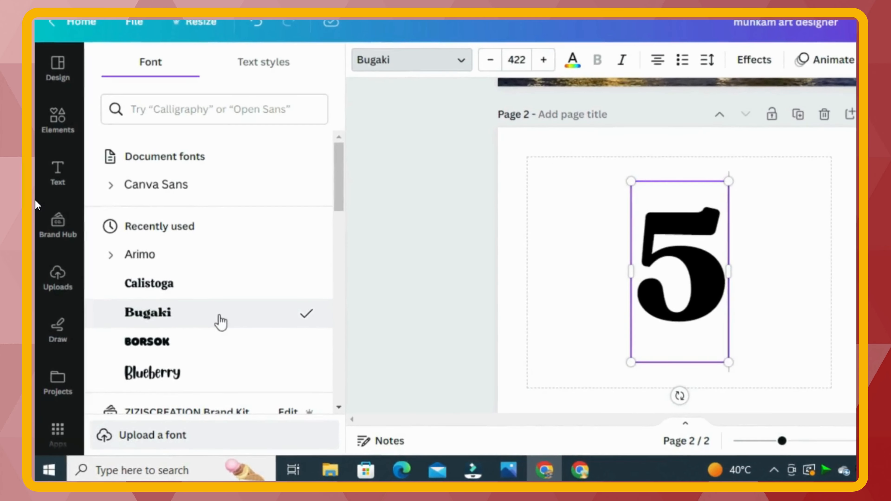
click(207, 285)
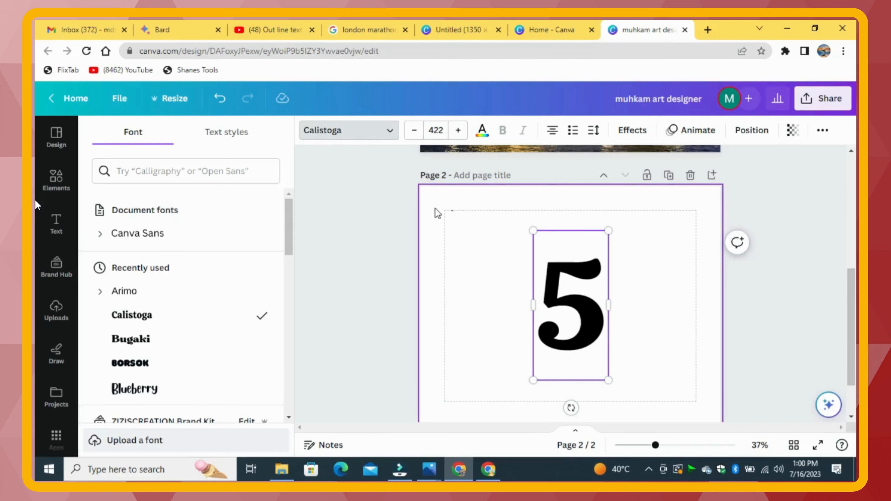
click(567, 122)
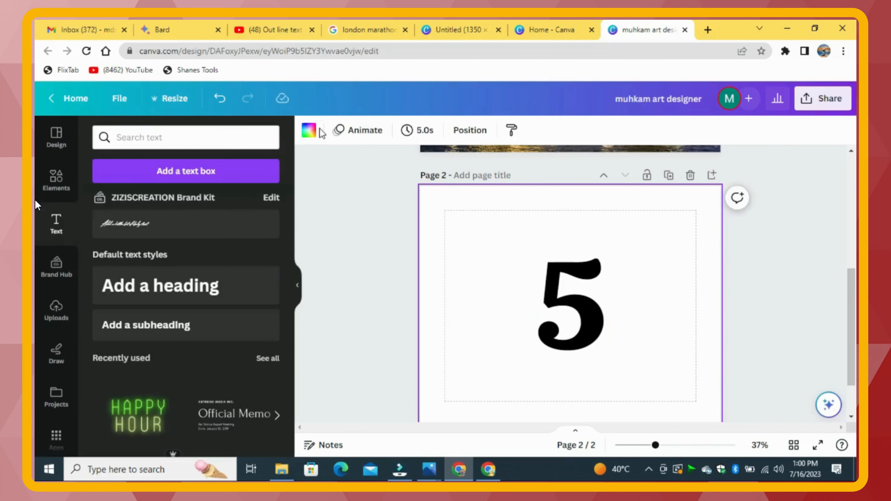
Give page 2 a sage green background and colour the 5 white
click(309, 130)
click(93, 402)
click(587, 324)
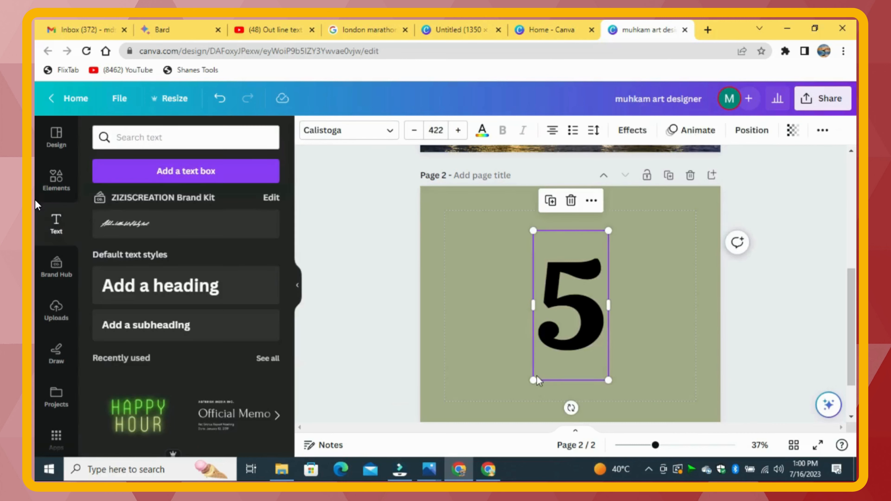
click(482, 130)
click(202, 203)
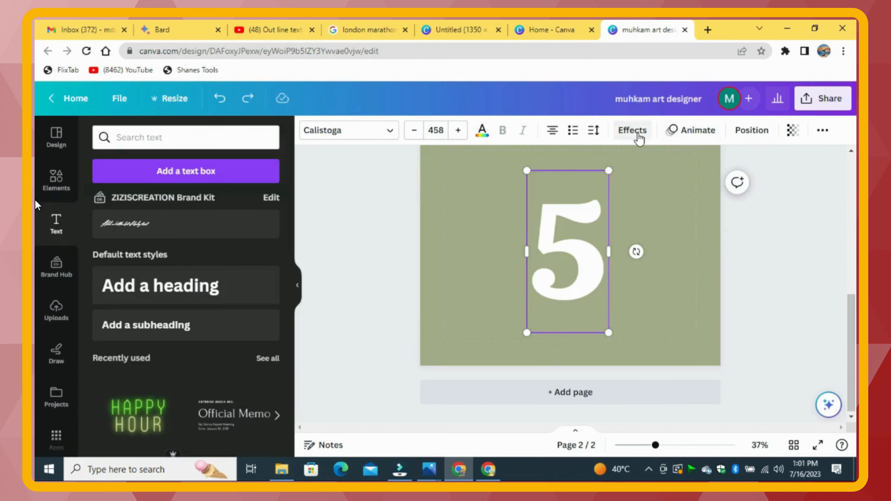
Apply the Outline effect to the 5 and sample its golden colour #EDB647 from the lit bridge tower on page 1
click(633, 130)
click(256, 282)
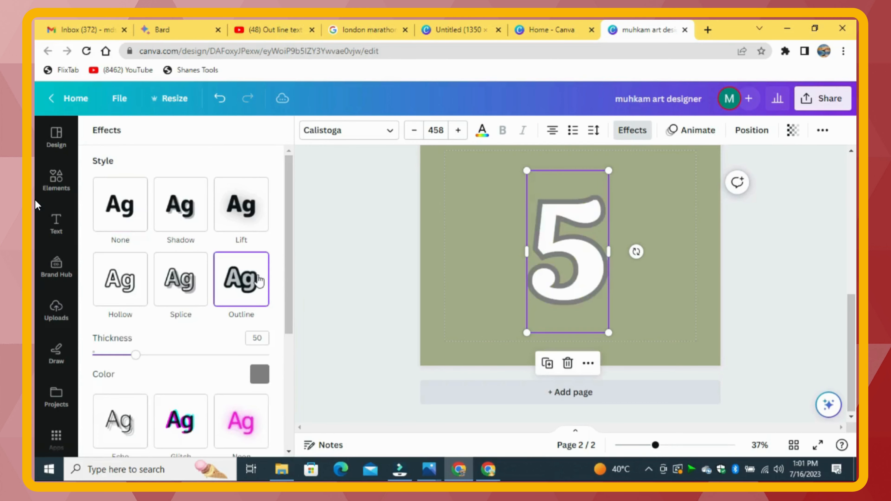
scroll(478, 338, up, 5)
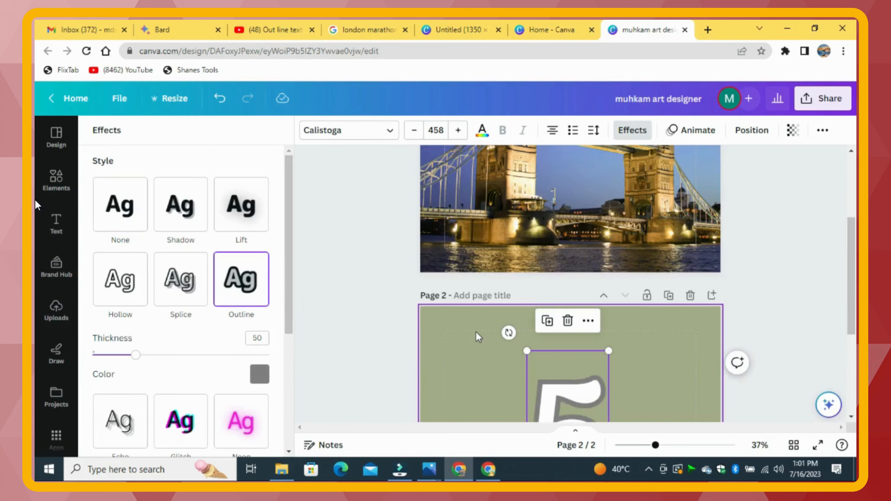
click(265, 375)
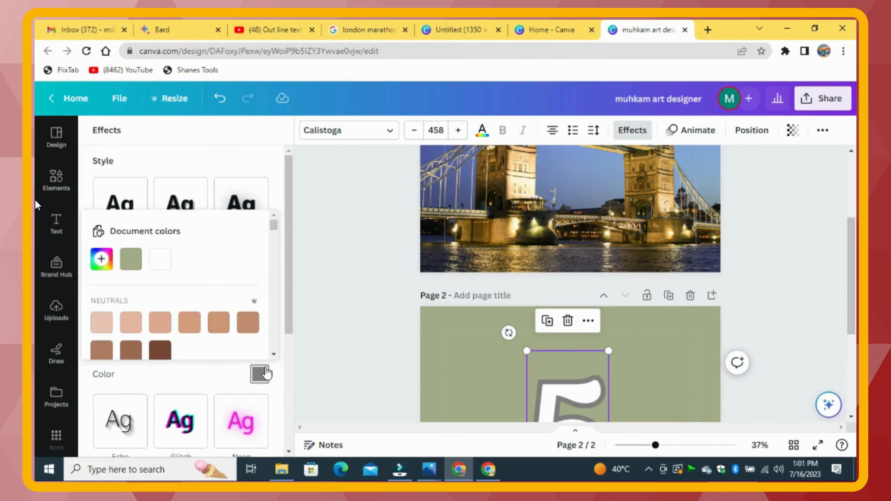
click(102, 258)
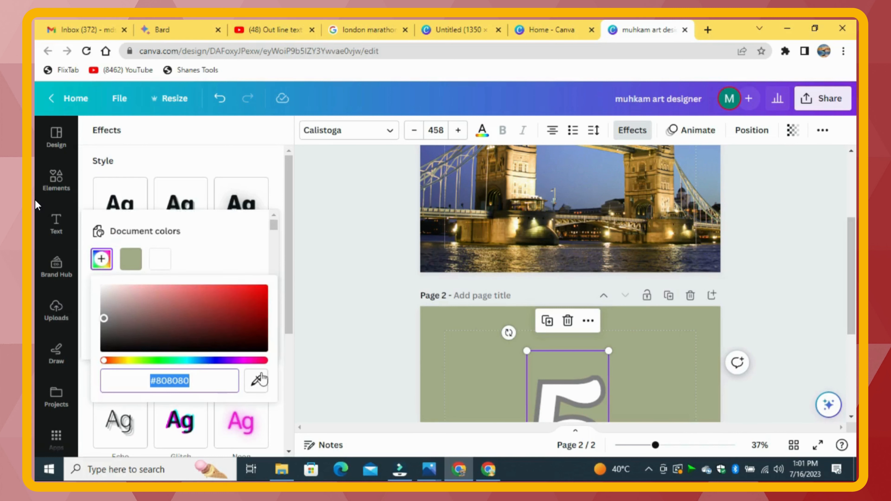
click(260, 380)
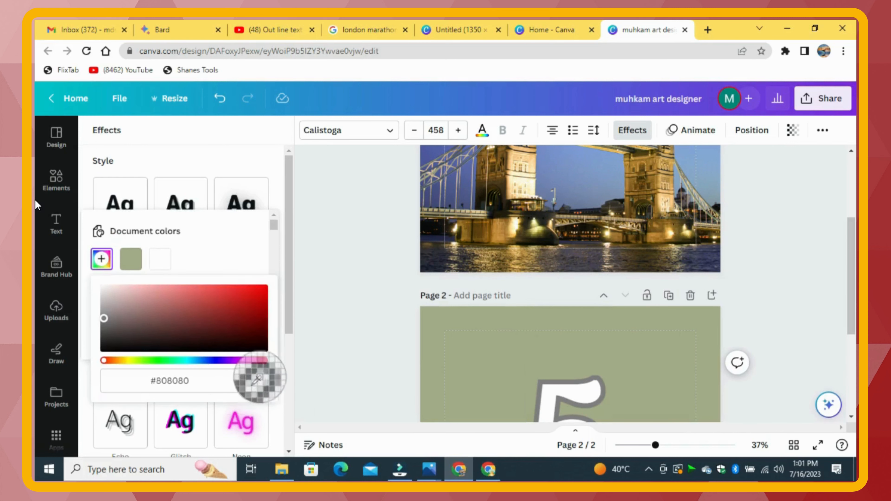
click(511, 233)
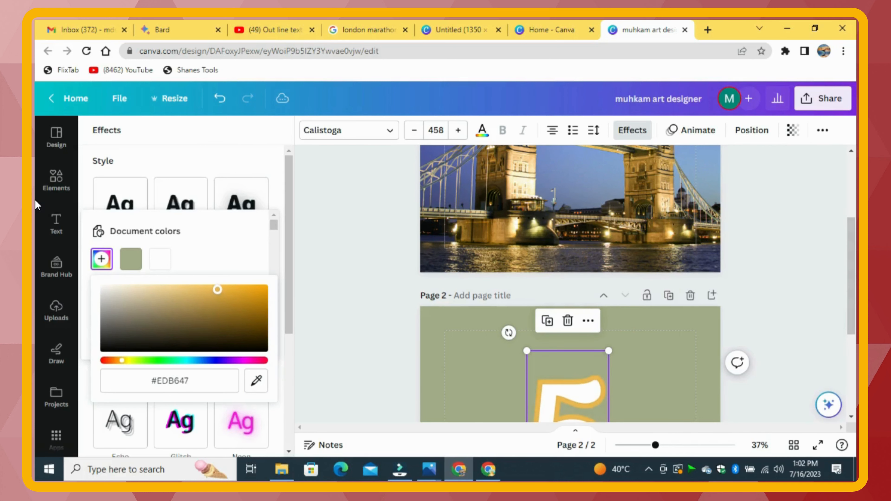
click(246, 169)
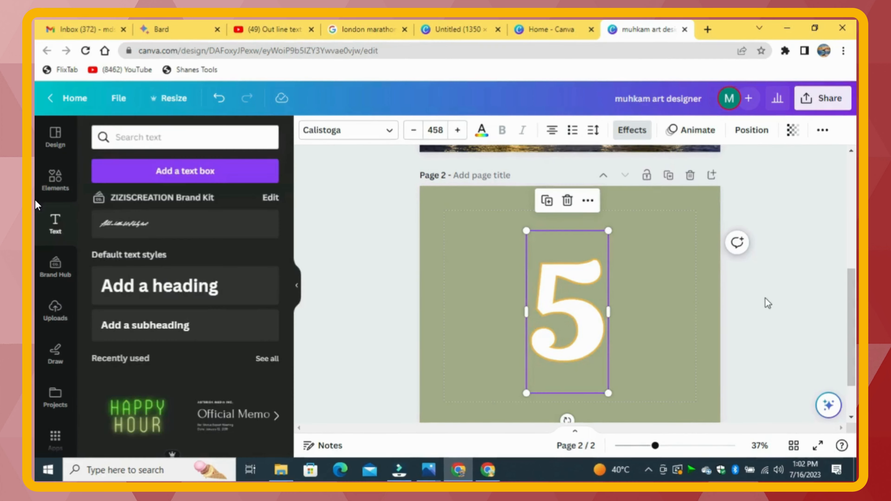
Open the download settings for the design and enable a transparent background for the PNG file
click(657, 305)
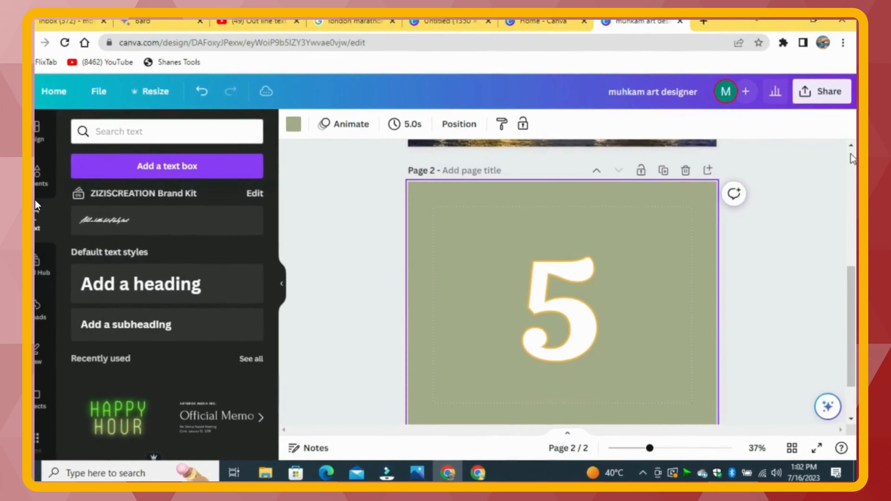
click(822, 92)
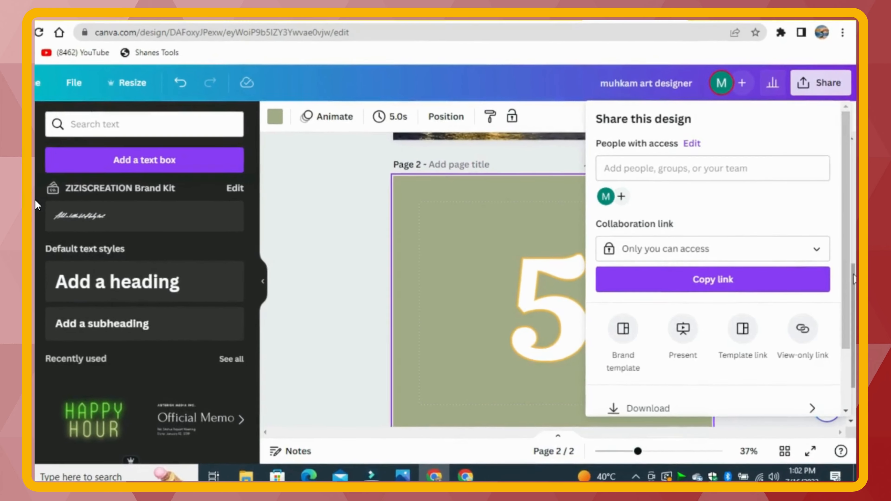
scroll(841, 319, down, 3)
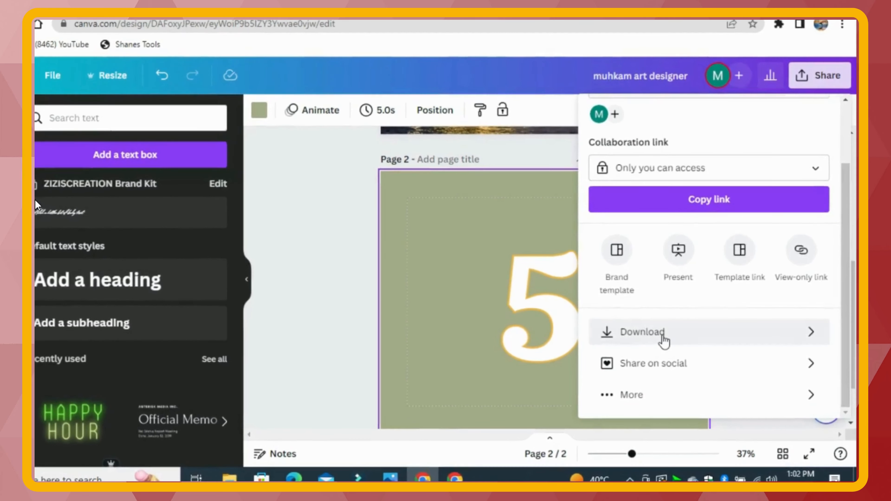
click(664, 338)
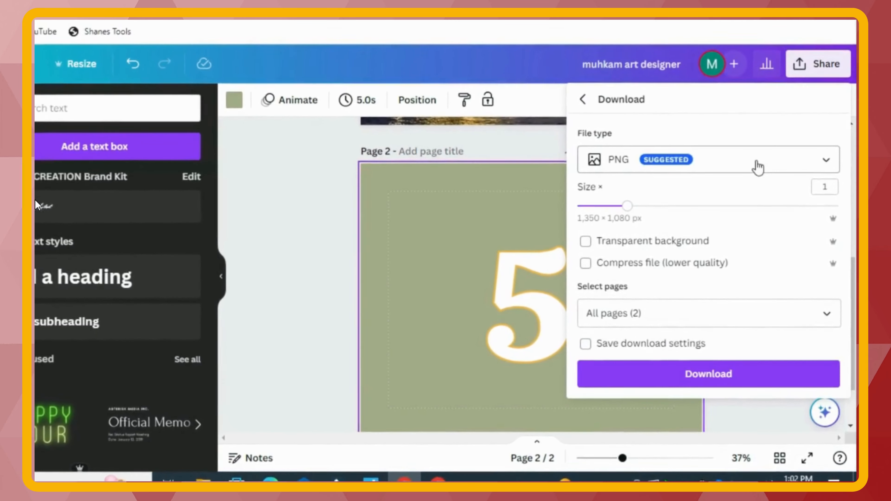
click(611, 244)
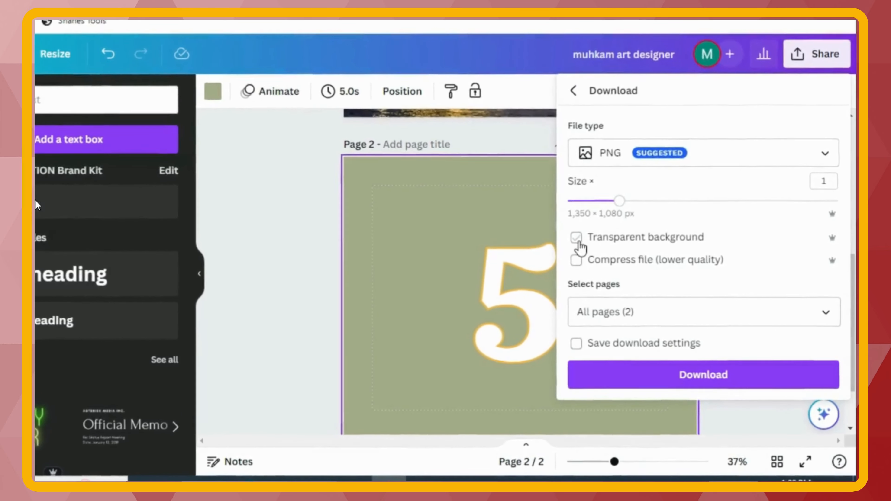
click(579, 239)
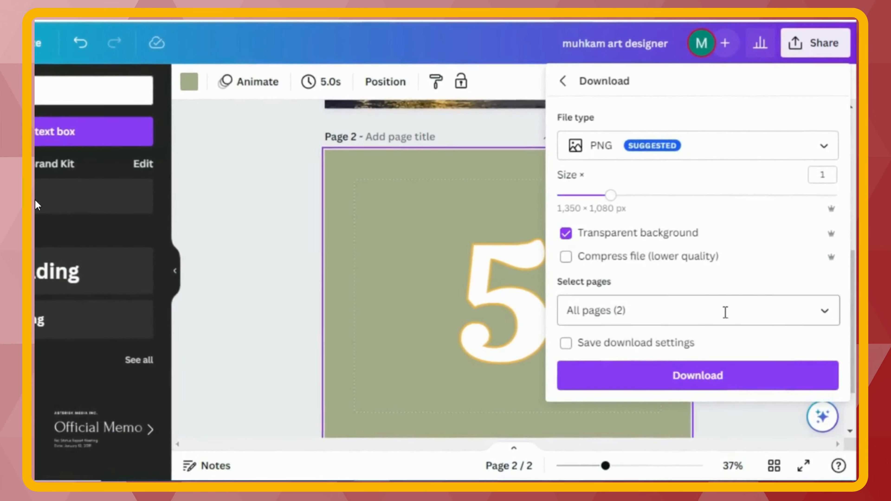
Limit the download to page 2 only
click(823, 315)
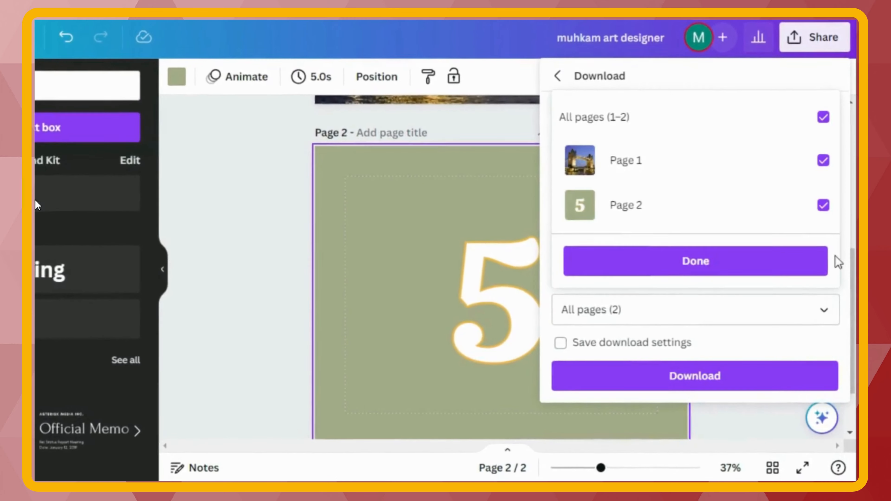
click(823, 116)
click(808, 198)
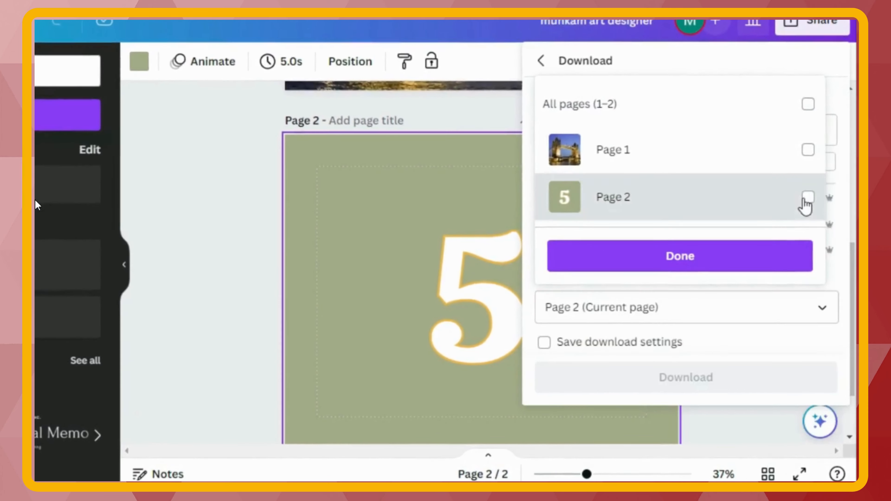
click(698, 258)
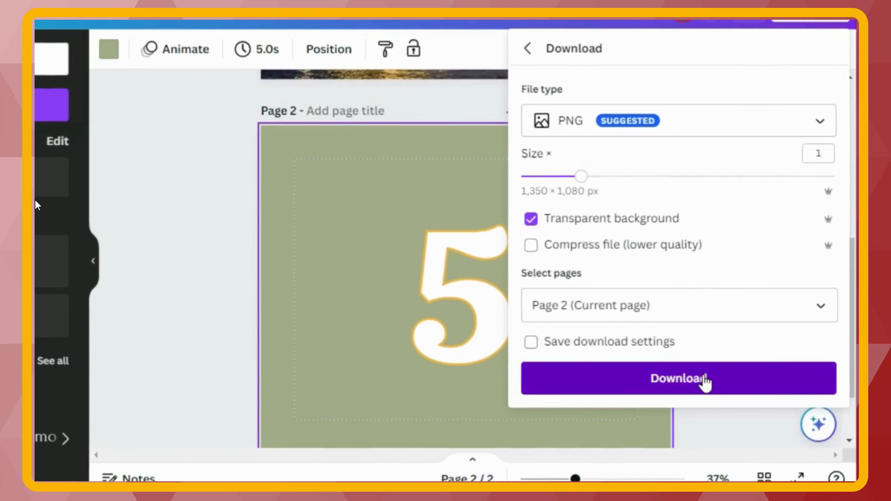
Download page 2 as a transparent PNG and add the downloaded file to the design's image uploads
click(687, 379)
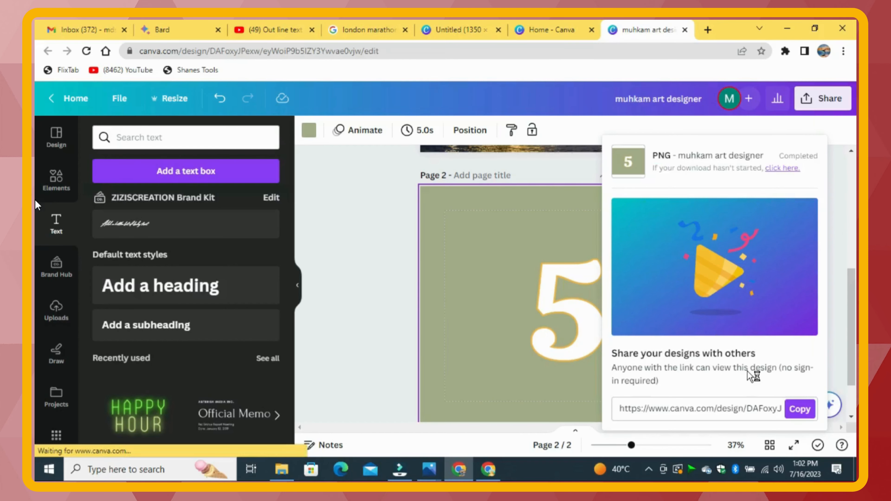
click(320, 288)
drag(105, 440, 186, 281)
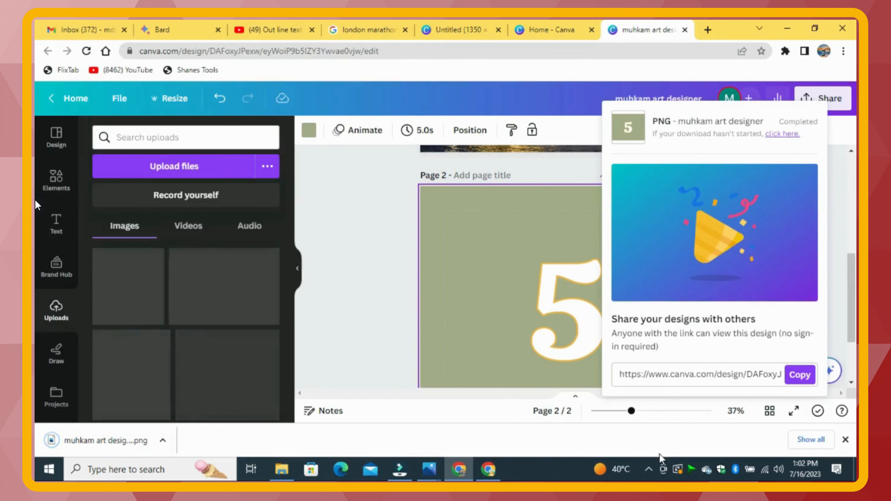
click(845, 440)
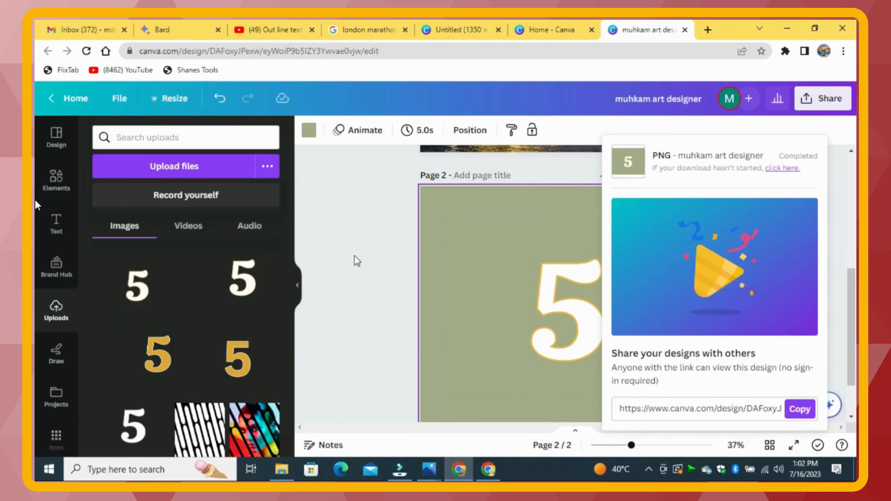
Add the uploaded 5 image to page 2 beside the original, crop its empty sides and enlarge it to about 570 by 643 px
drag(564, 297, 661, 249)
click(139, 284)
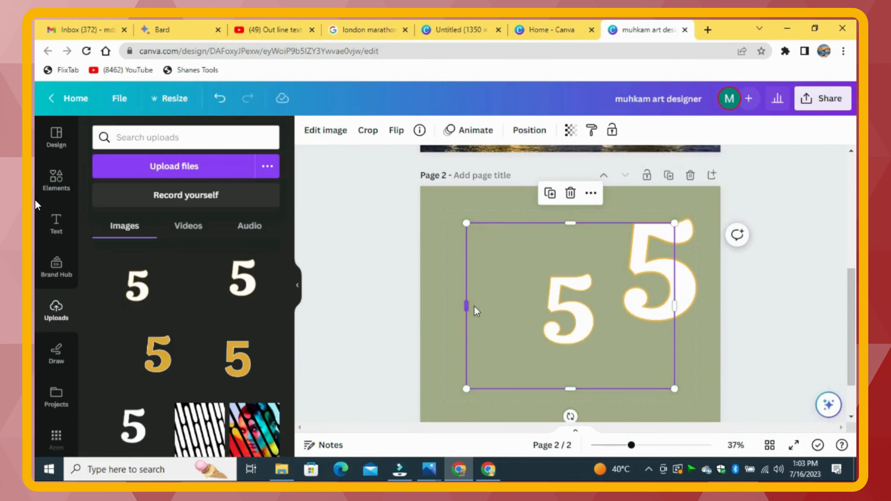
drag(476, 311, 527, 304)
drag(675, 306, 628, 313)
drag(563, 223, 472, 201)
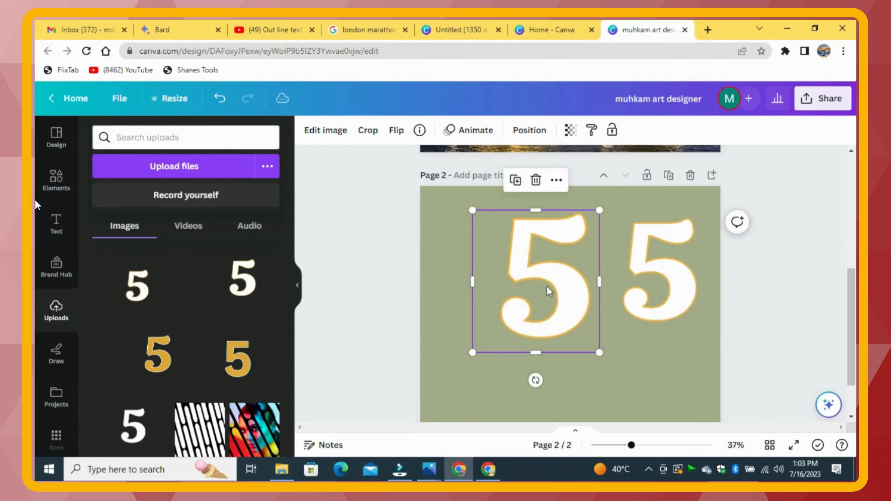
Duplicate the cropped 5 image, keeping one copy at the page's lower right and the other at its upper left
drag(546, 286, 636, 336)
click(488, 192)
drag(533, 299, 533, 294)
Apply a bottom-right Drop shadow with an offset of 3 to the upper-left 5 image
click(530, 130)
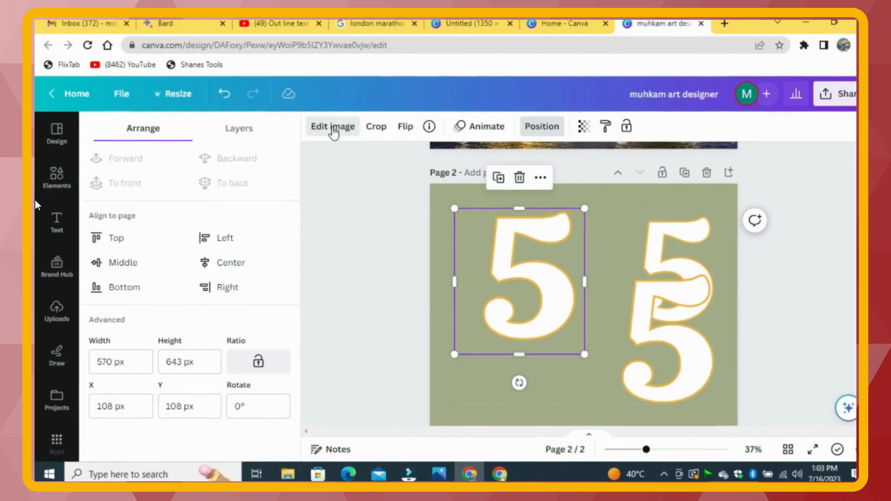
click(333, 127)
click(191, 397)
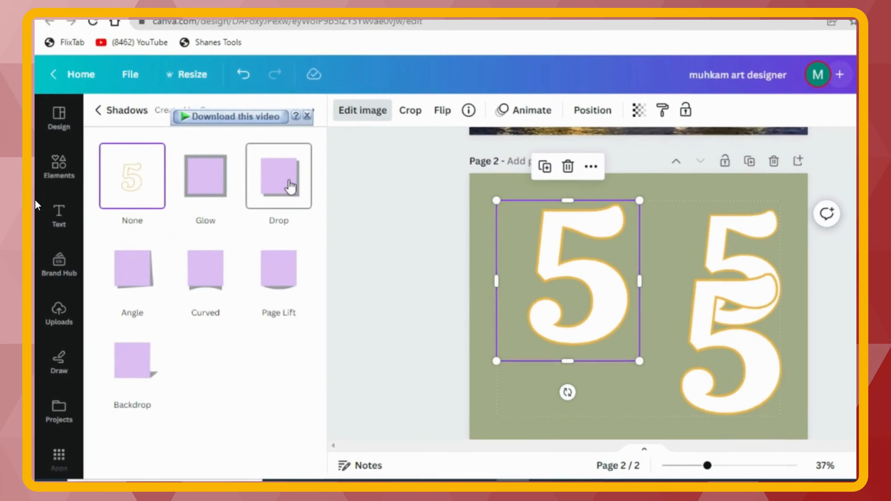
click(290, 186)
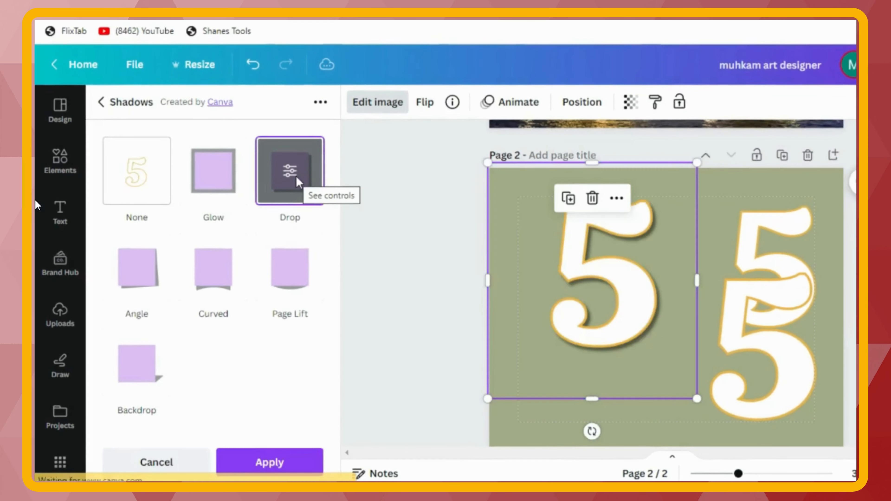
click(310, 175)
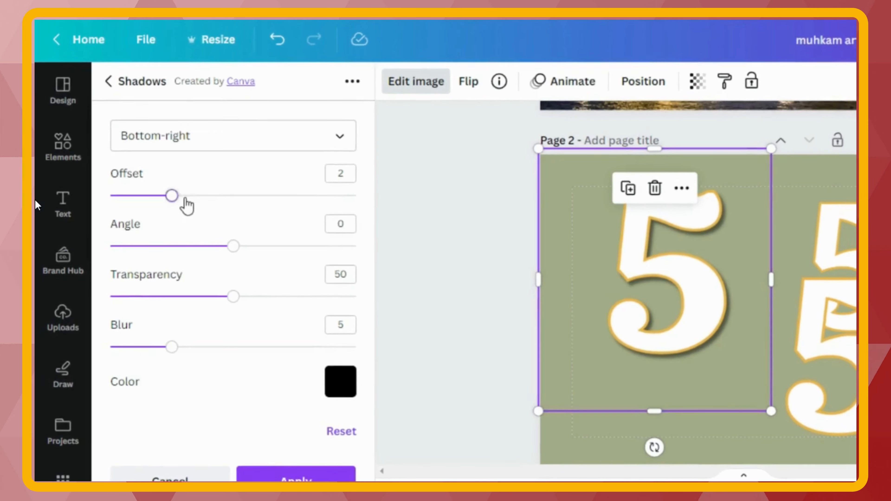
drag(186, 199, 203, 199)
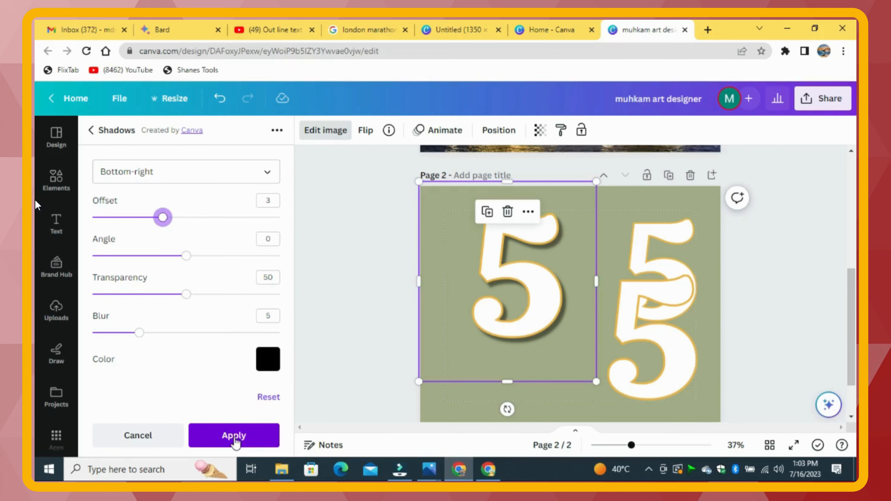
click(234, 435)
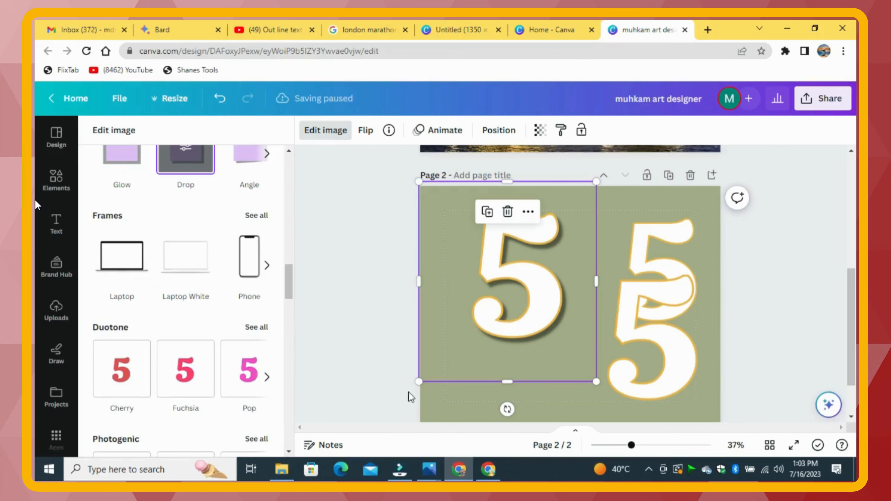
Copy the shadowed 5 from page 2 and paste it onto the Tower Bridge photo on page 1
right_click(523, 270)
click(563, 145)
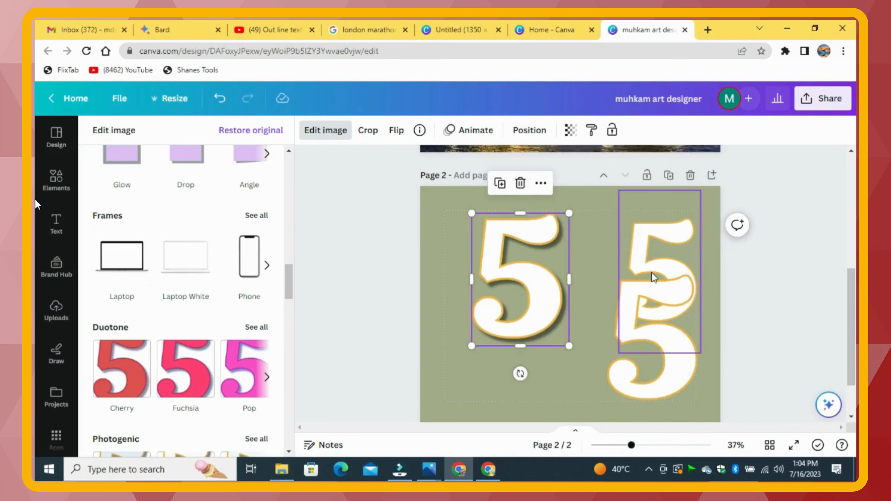
scroll(652, 273, up, 5)
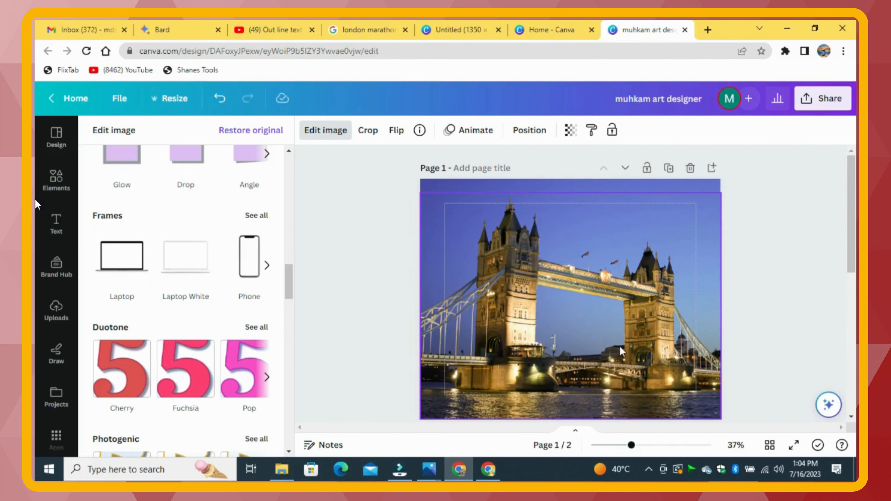
right_click(559, 206)
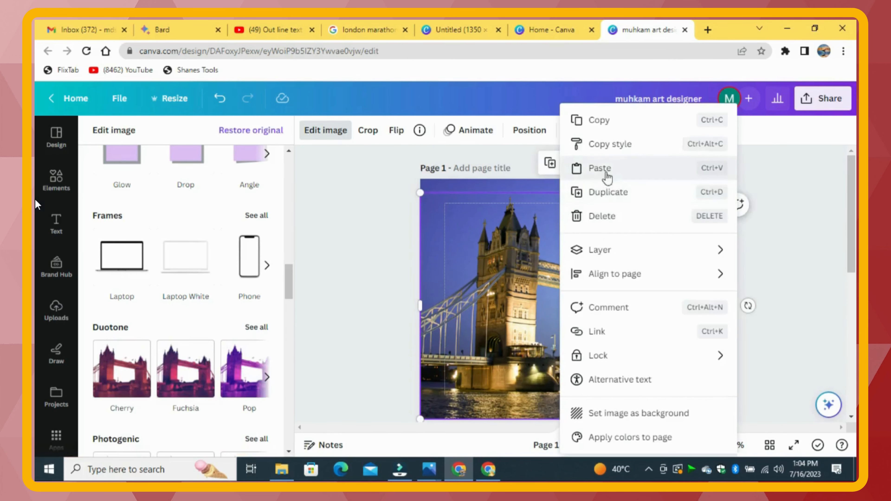
click(579, 168)
Resize the pasted 5 to about 459 by 627 px and centre it between the towers near the page's upper edge
drag(538, 290, 583, 281)
drag(612, 213, 624, 198)
drag(567, 279, 579, 246)
Send the 5 to the back, then raise it one level so it sits between the photo and the bridge cutout
click(525, 133)
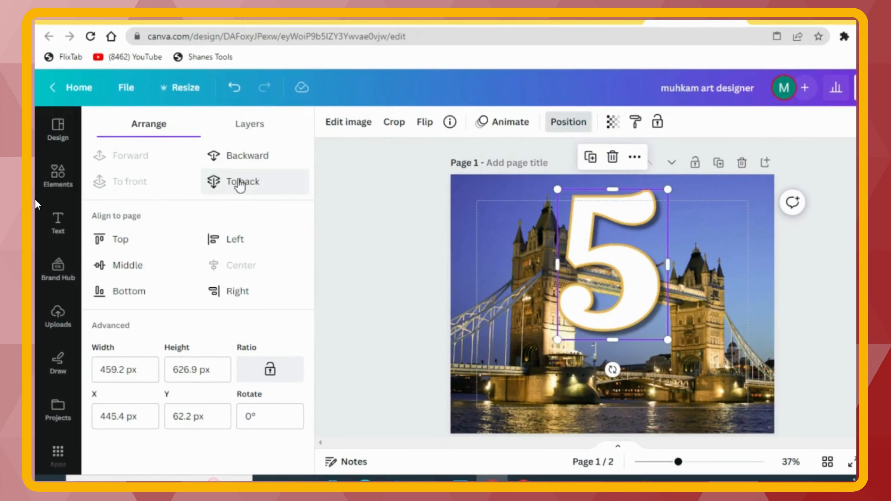
click(240, 185)
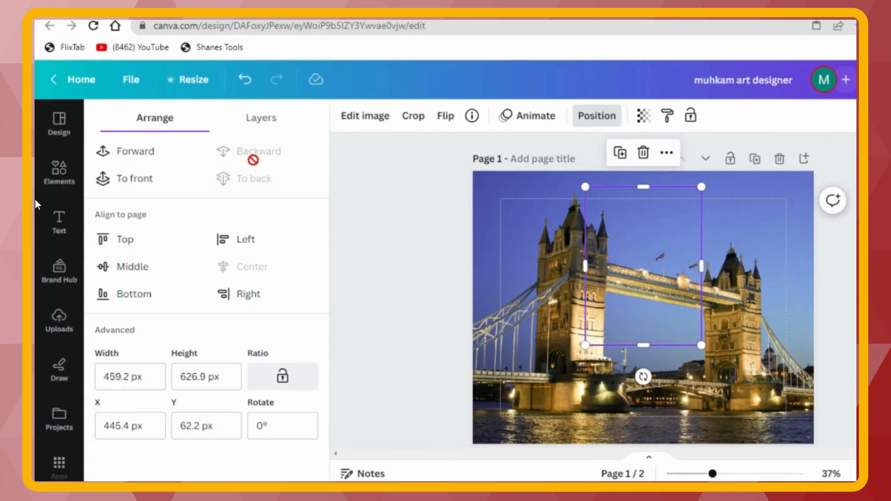
click(136, 156)
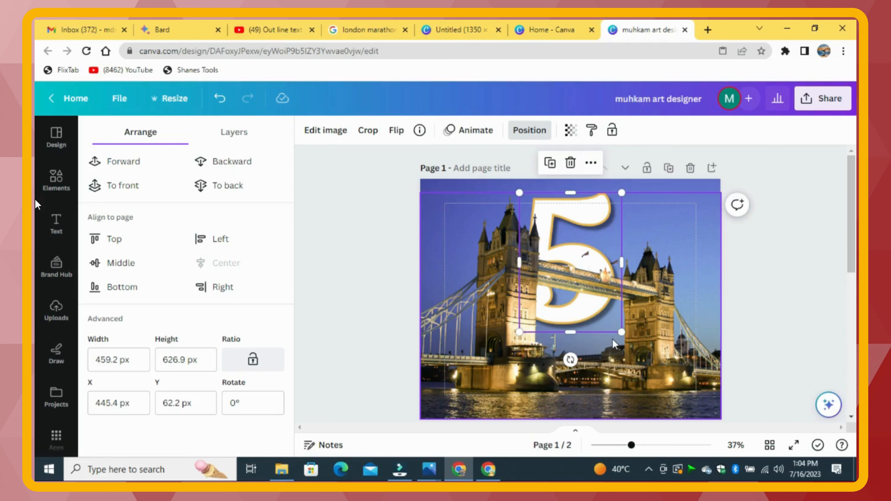
Duplicate the 5 in front of the bridge, align it over the original and crop it to about 254 by 164 px around the lower curve
click(546, 166)
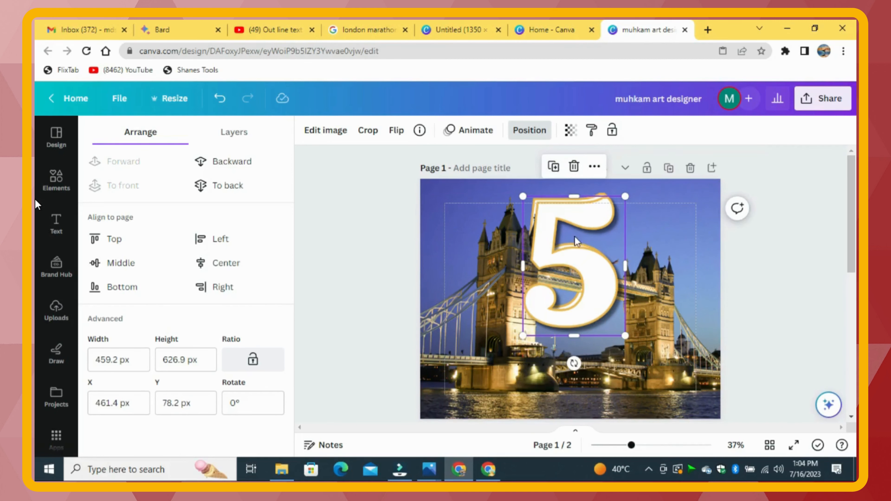
mouse_move(575, 237)
mouse_down()
mouse_move(578, 243)
mouse_move(573, 235)
mouse_up()
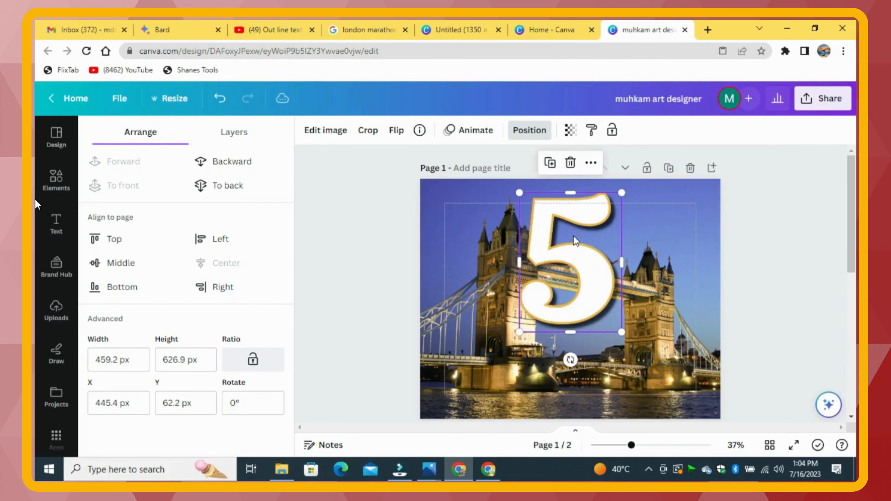
drag(572, 193, 582, 233)
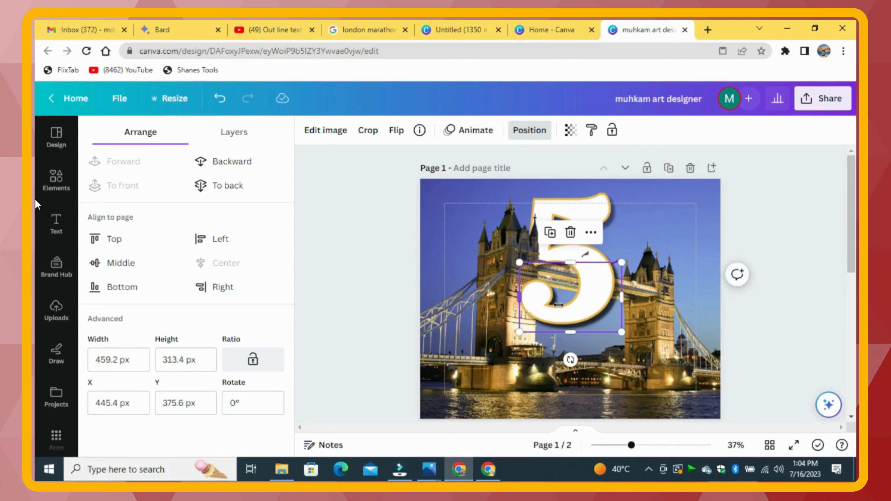
drag(558, 306, 564, 305)
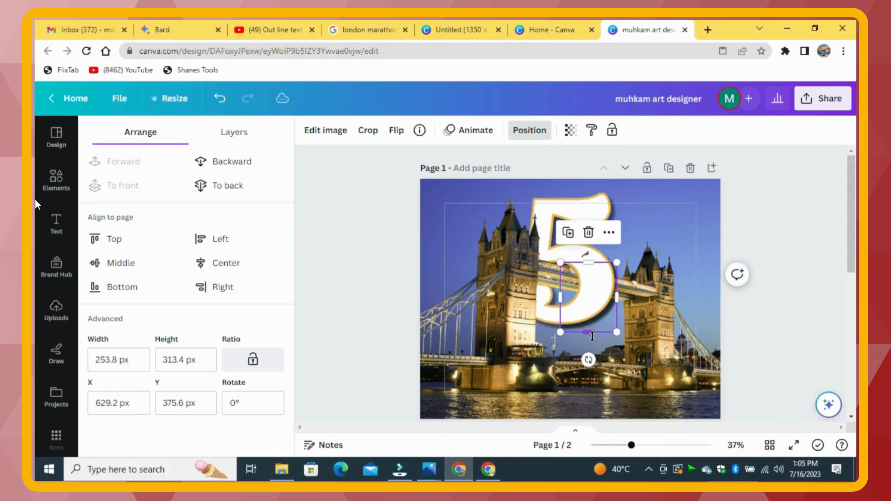
drag(593, 336, 593, 327)
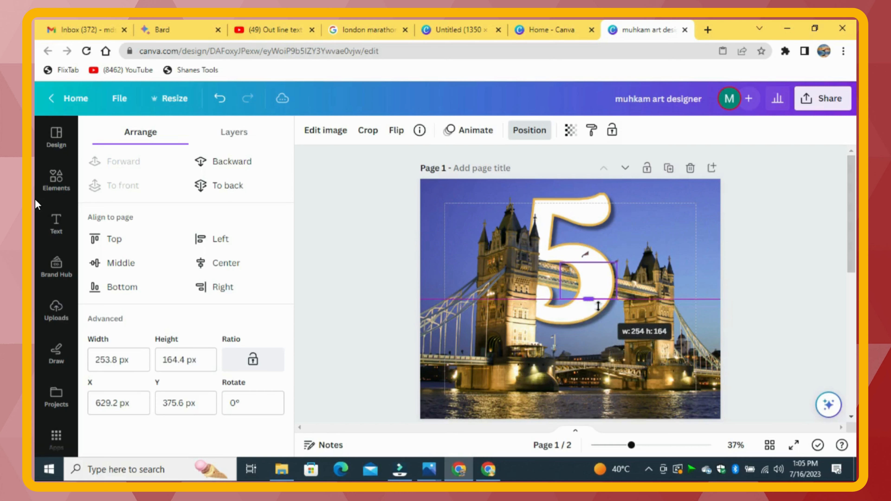
drag(598, 306, 599, 306)
click(609, 327)
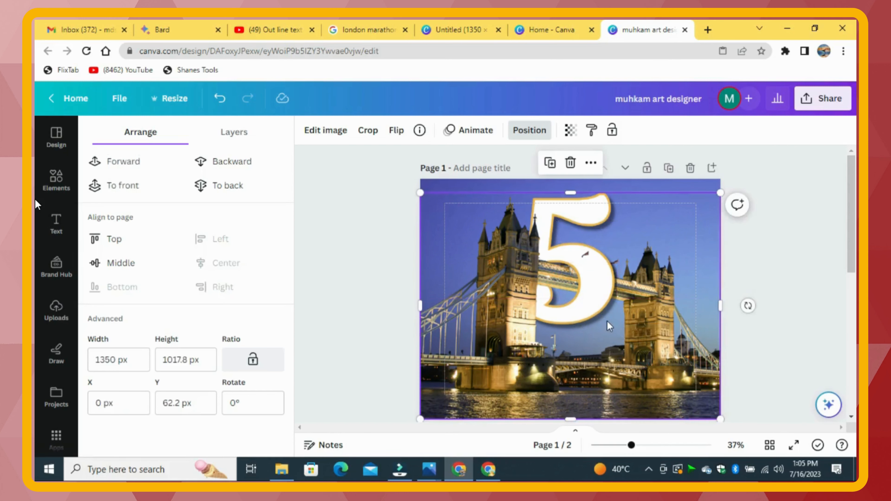
Extend the front copy's crop upward to a height of about 276 px so it covers the flag over the 5
drag(634, 440, 652, 443)
click(603, 268)
drag(621, 243, 621, 197)
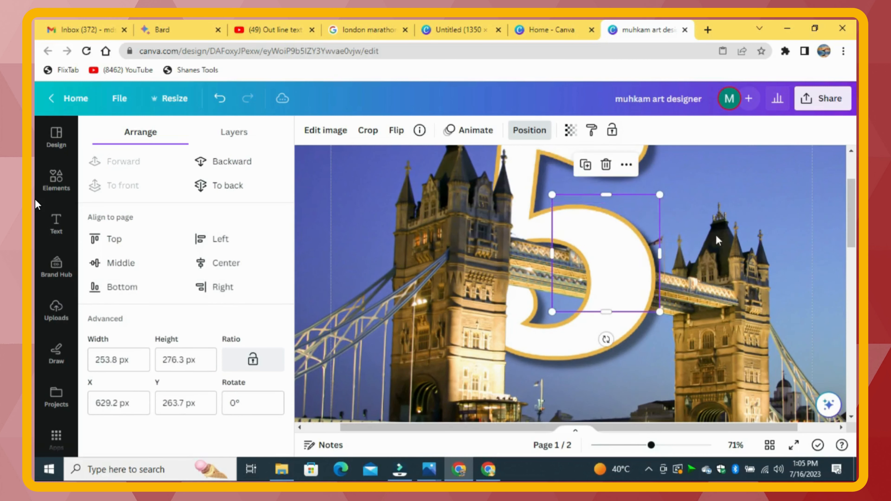
click(766, 207)
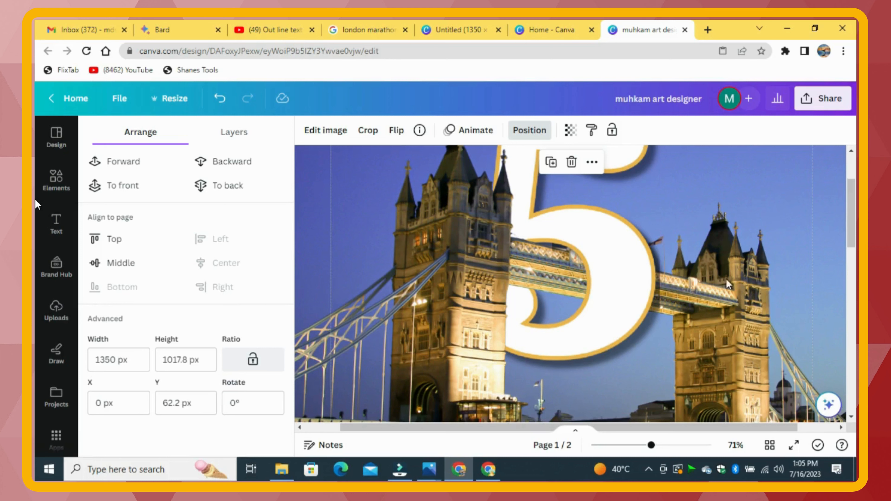
drag(651, 445, 637, 445)
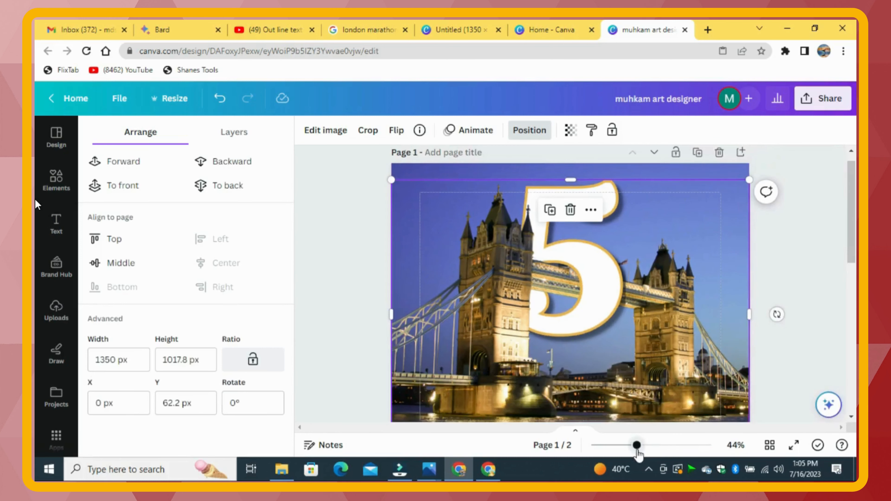
click(826, 228)
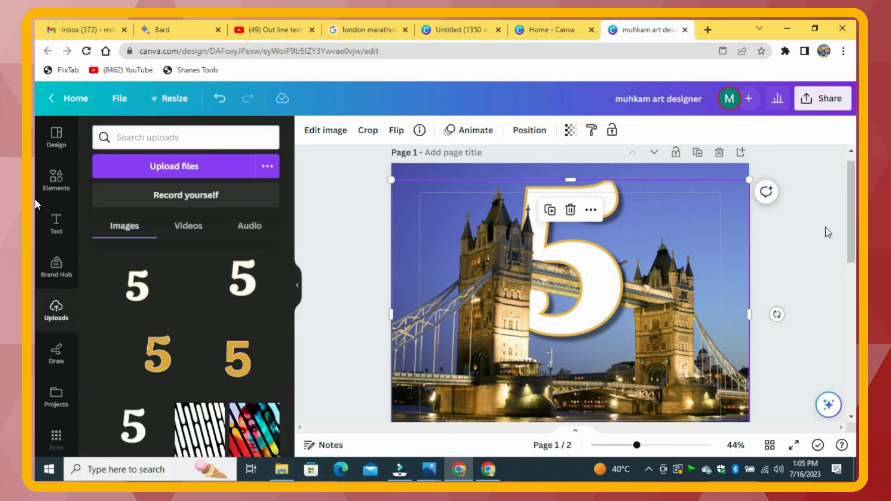
Add a heading reading "days to go", shrink it to size 51.2 and place it beside the 5 above the far tower
click(56, 223)
click(195, 294)
text(days to go)
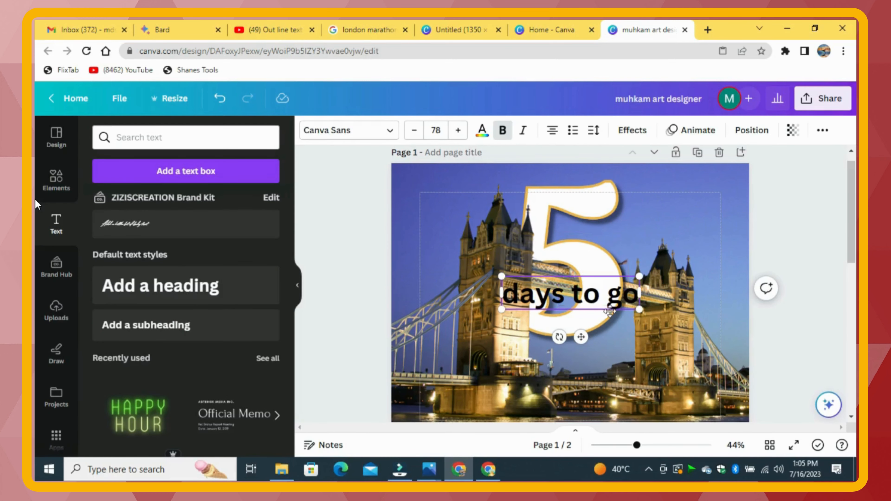
drag(639, 309, 637, 234)
click(702, 214)
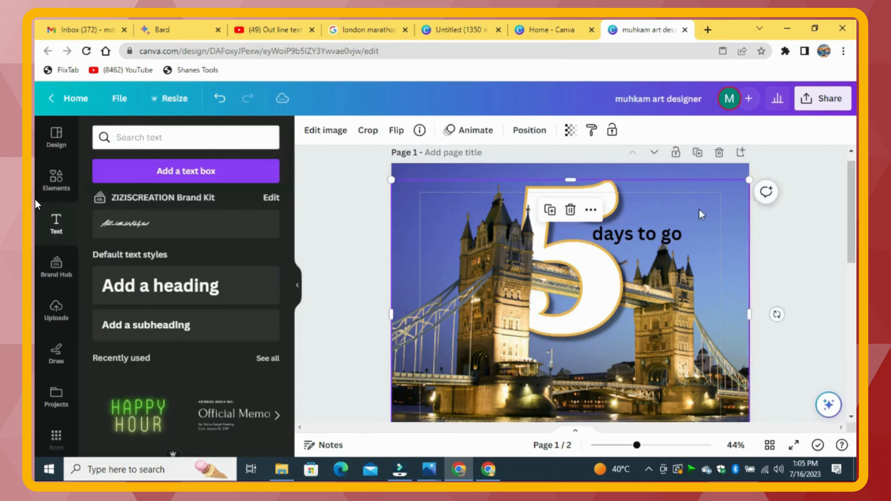
Colour the "days to go" text white
click(637, 233)
click(482, 130)
click(202, 202)
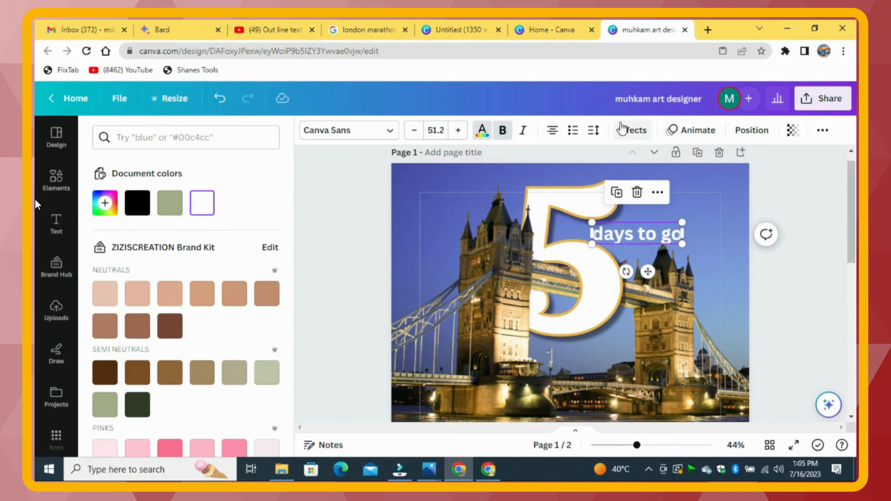
Apply the Outline effect to "days to go" with golden colour #C99F45 sampled from the lit bridge and a thickness of 134
click(621, 130)
click(243, 290)
click(260, 375)
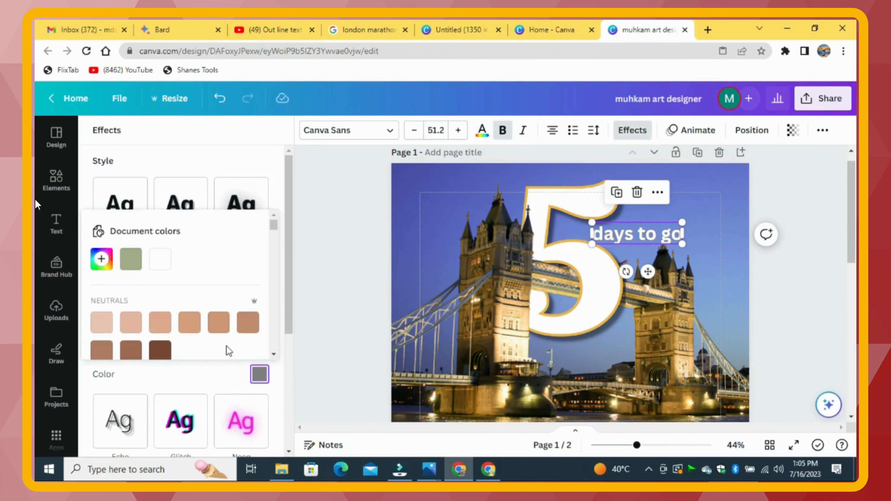
click(102, 259)
click(257, 380)
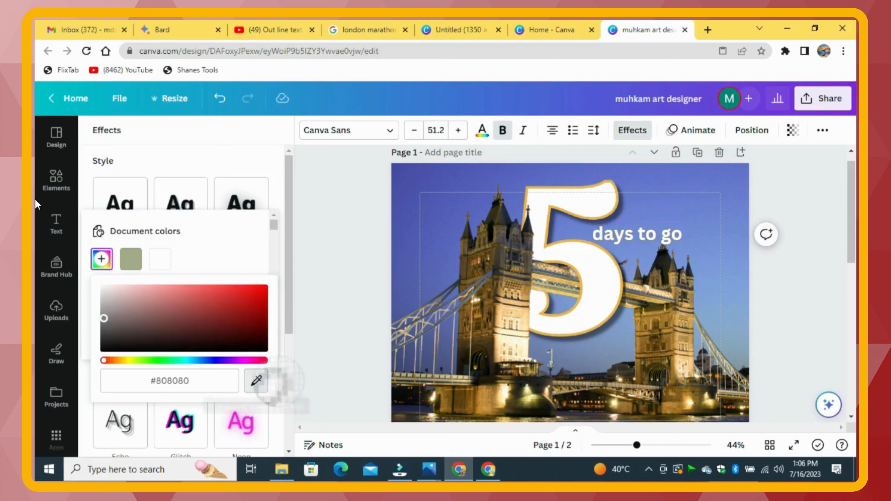
click(496, 396)
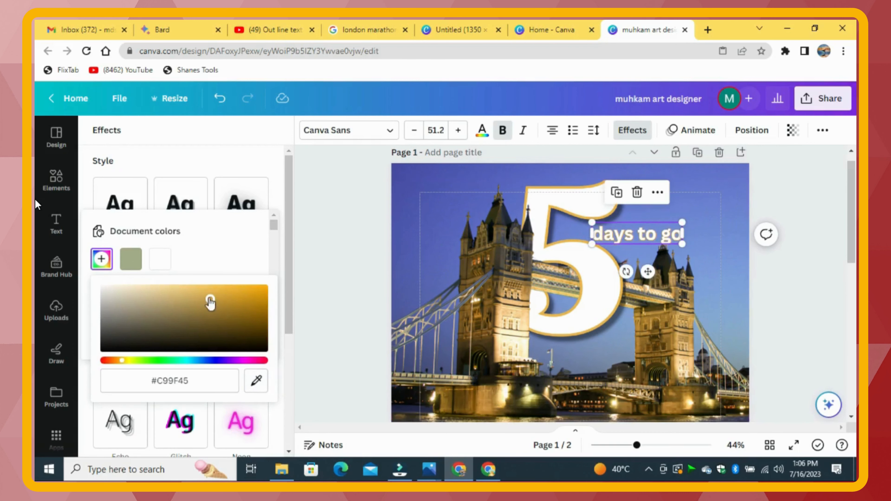
click(235, 174)
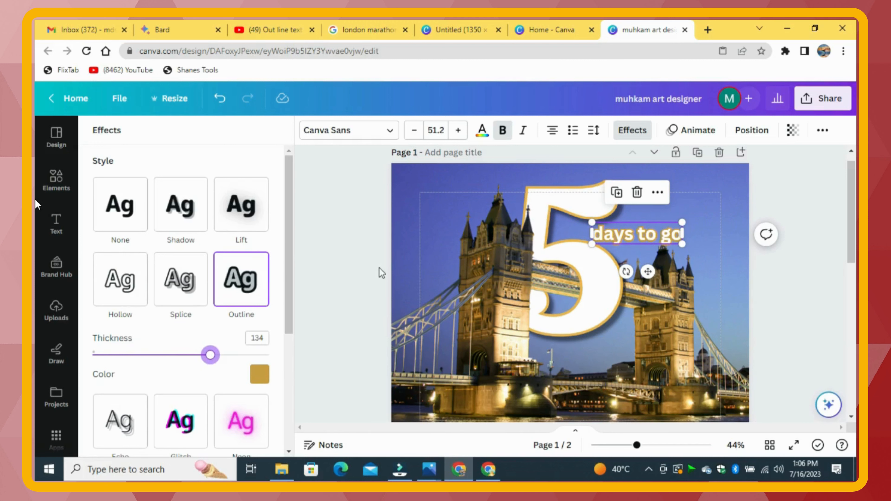
click(677, 266)
click(667, 234)
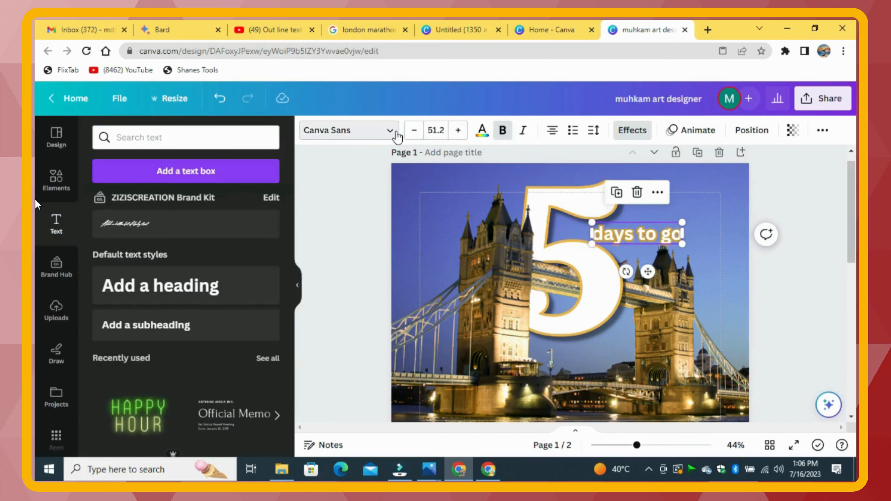
Set the "days to go" caption in the Calistoga font and move it slightly closer to the 5
click(388, 131)
click(206, 241)
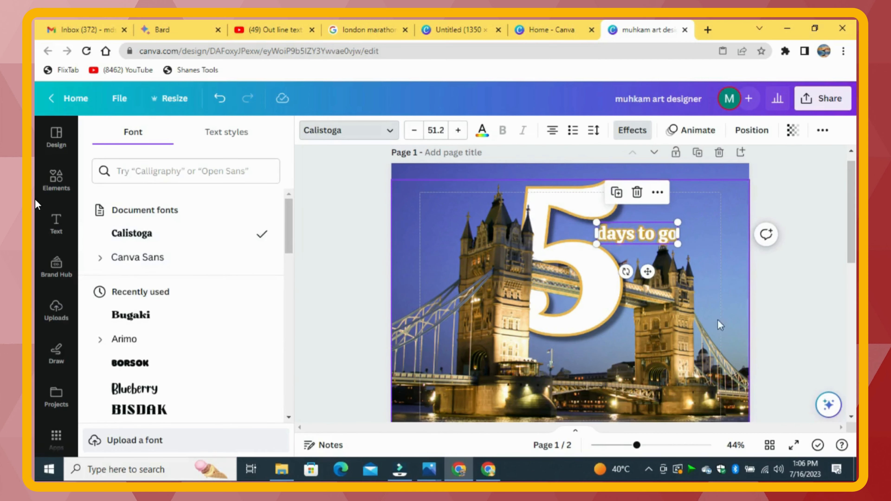
drag(648, 271, 648, 272)
click(801, 200)
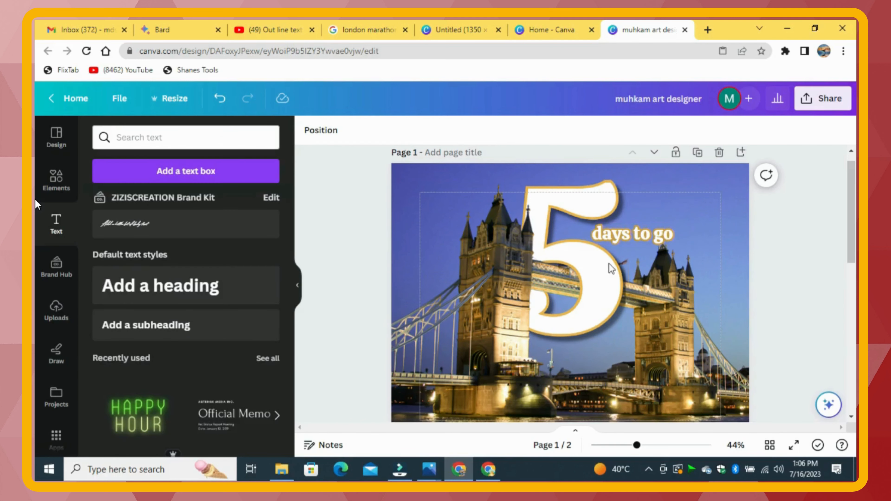
Add a heading reading "LONDON", enlarge it to size 96 and place it just below the 5 between the towers
click(160, 285)
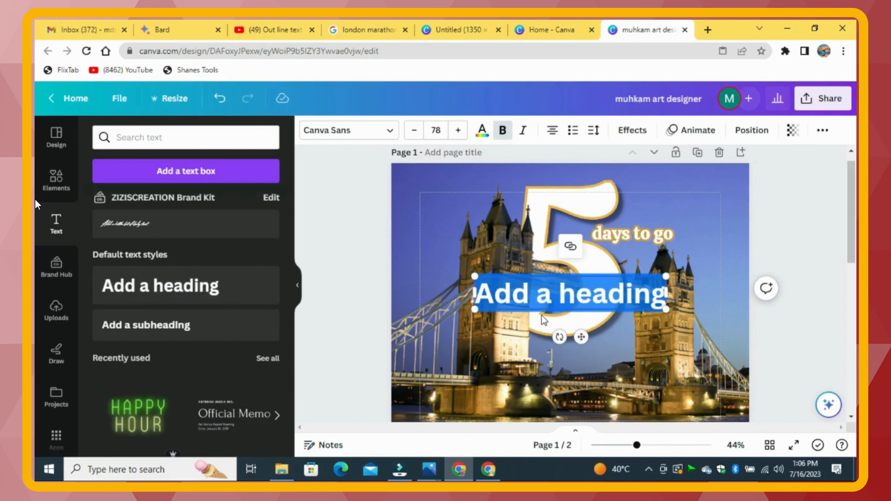
text(L)
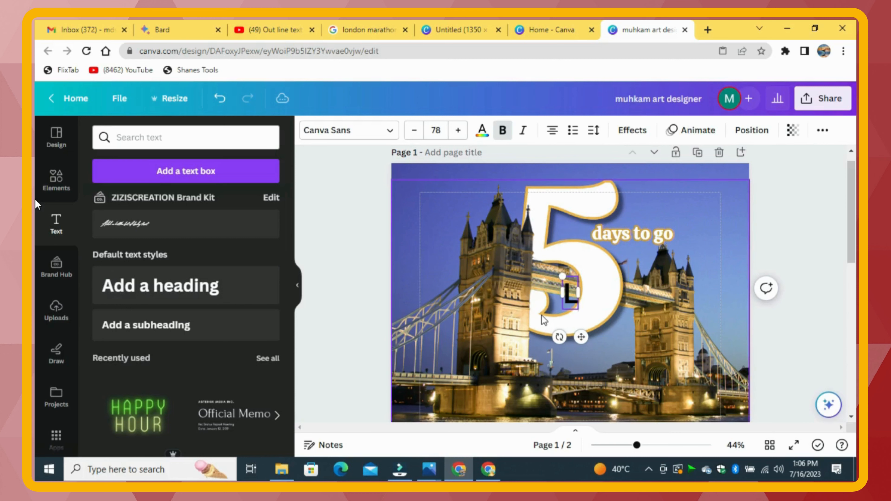
text(ONDON)
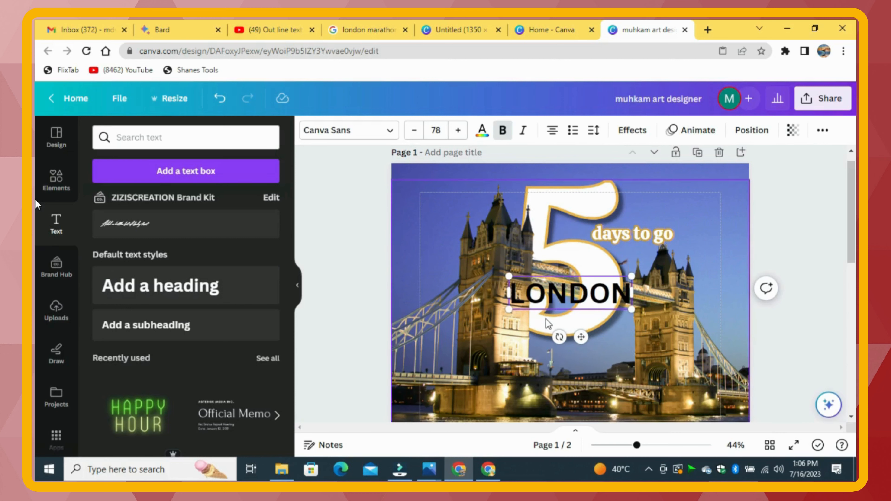
drag(632, 310, 655, 349)
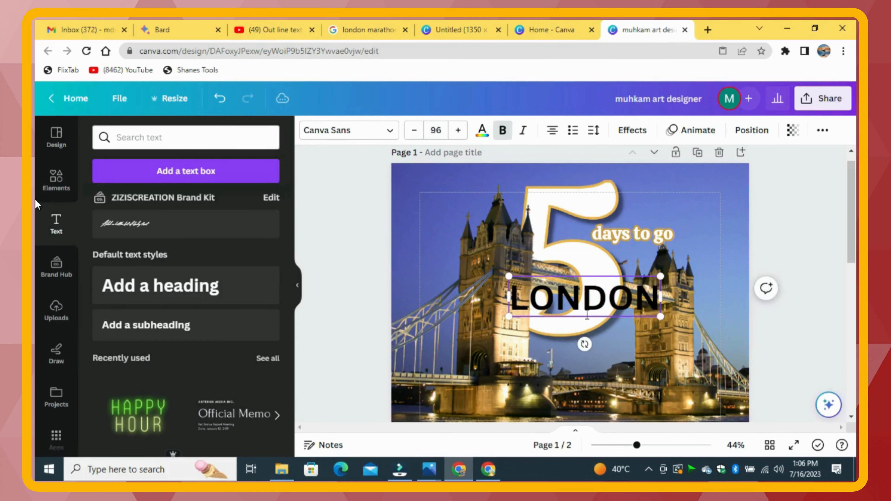
drag(581, 299, 555, 299)
click(806, 247)
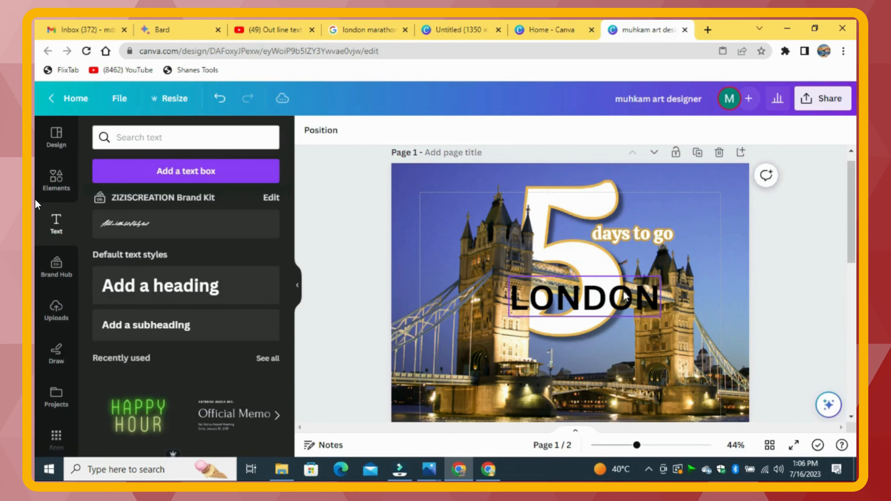
drag(615, 308, 622, 366)
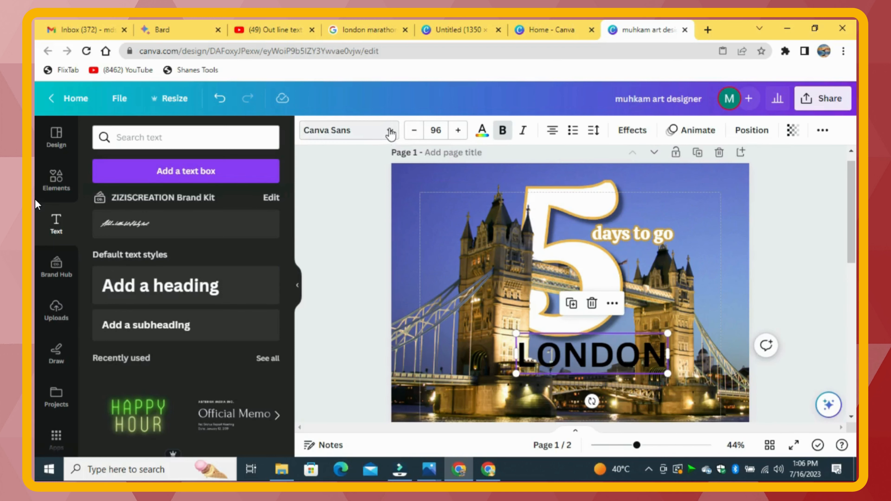
Set the "LONDON" heading in the Calistoga font and colour it white (#ffffff)
click(387, 132)
click(168, 237)
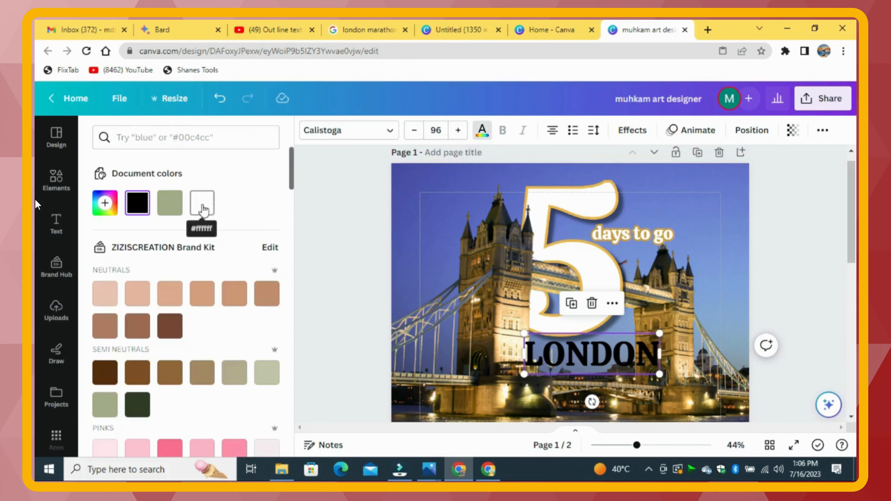
click(202, 207)
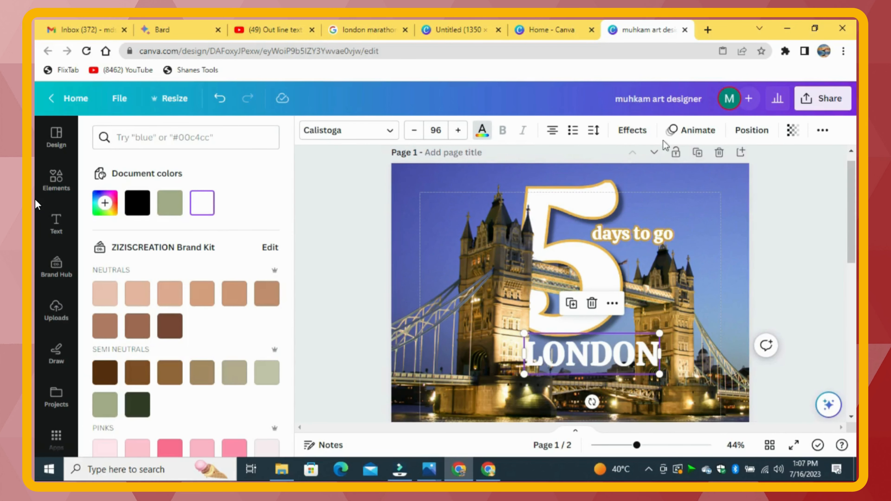
Apply the Splice effect to "LONDON" with white as the effect colour
click(640, 132)
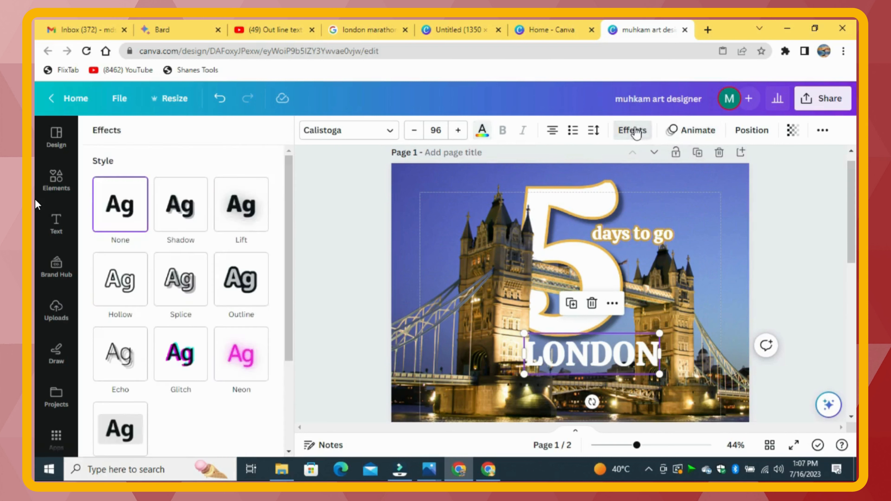
click(183, 289)
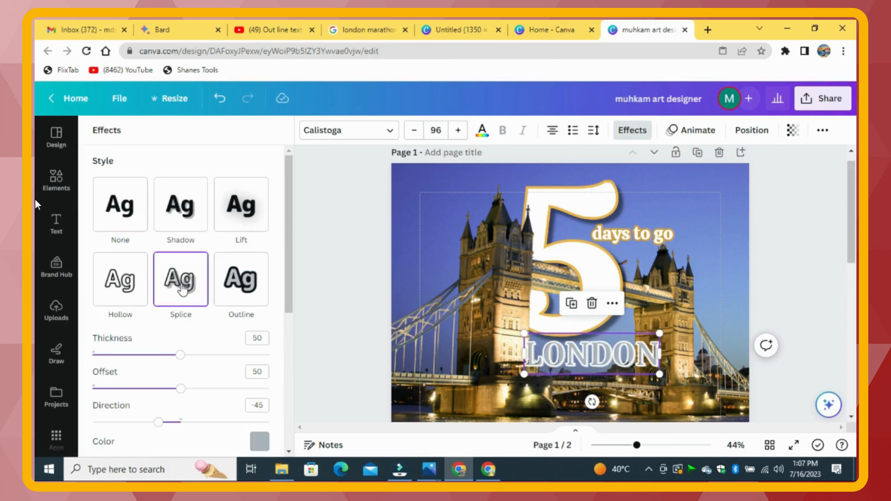
click(259, 441)
click(160, 326)
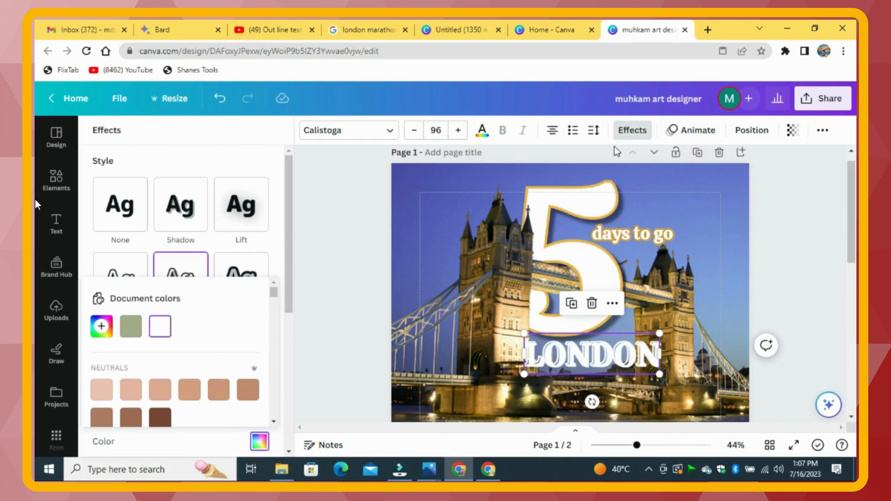
Colour the "LONDON" text golden #D4A94A, sampled from the lit stone at the base of the near tower
click(482, 131)
click(105, 203)
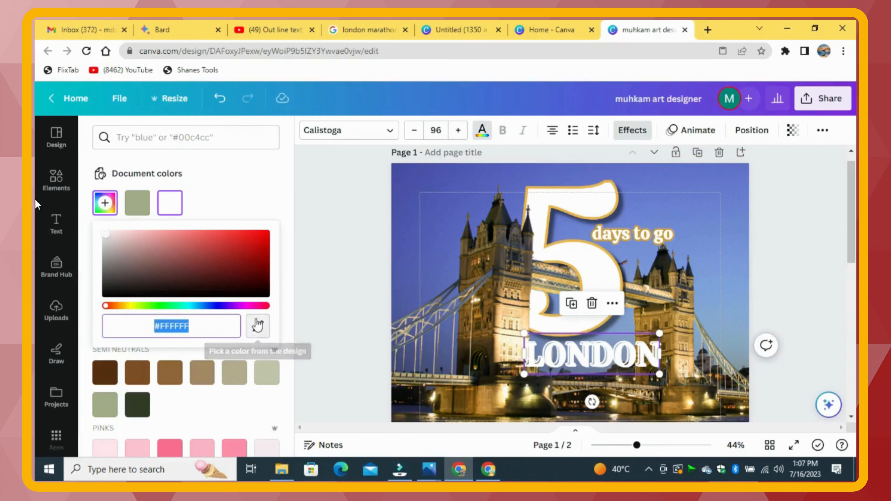
click(258, 326)
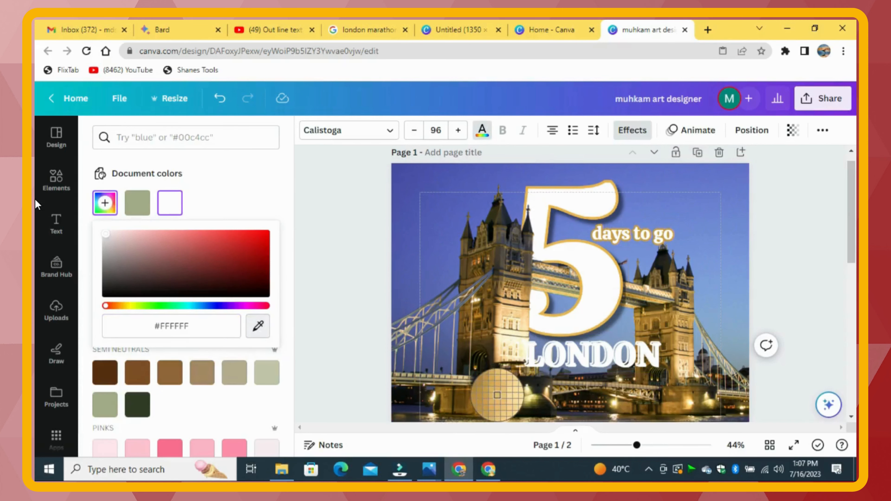
click(497, 396)
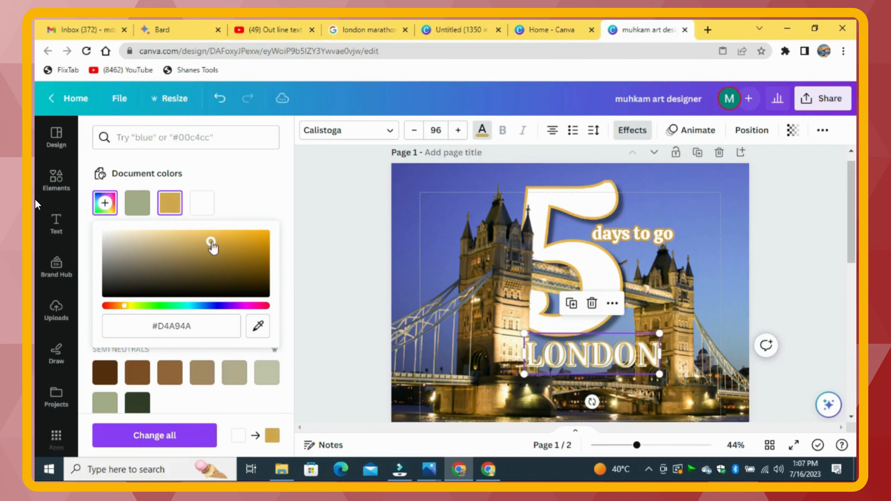
click(254, 169)
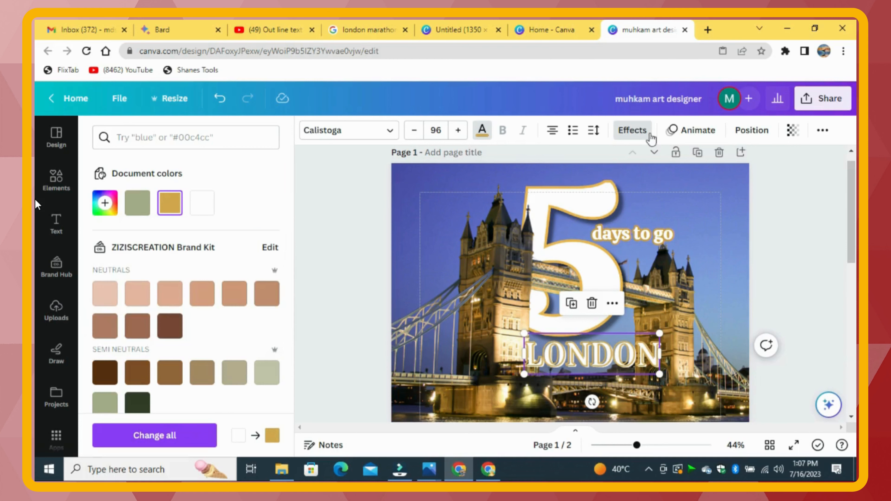
Adjust the Splice effect on "LONDON" to thickness 64, offset 31 and direction -2
click(632, 130)
drag(188, 391, 152, 395)
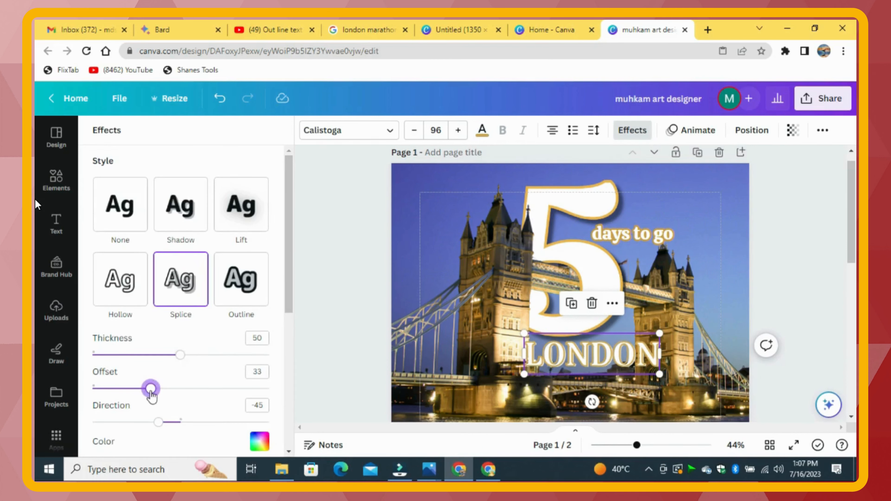
drag(179, 356, 216, 355)
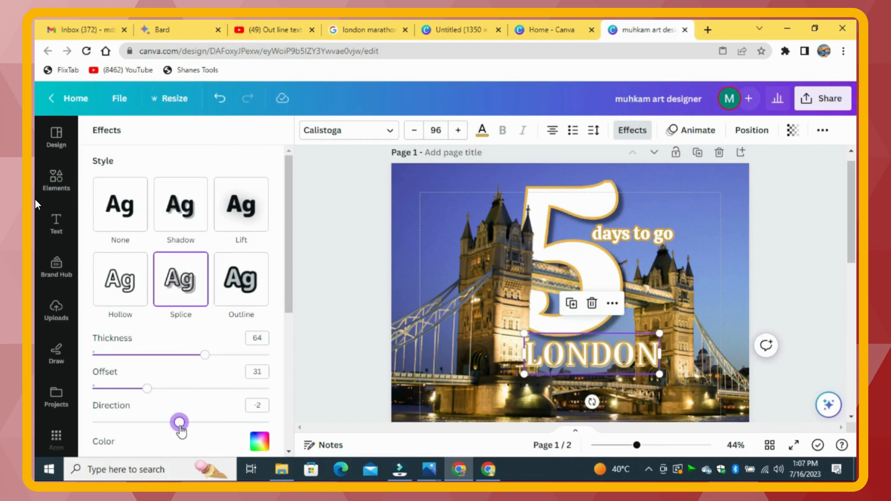
Enlarge "LONDON" to size 132 and move it lower, over the foot of the bridge
drag(660, 374, 682, 388)
scroll(851, 288, down, 2)
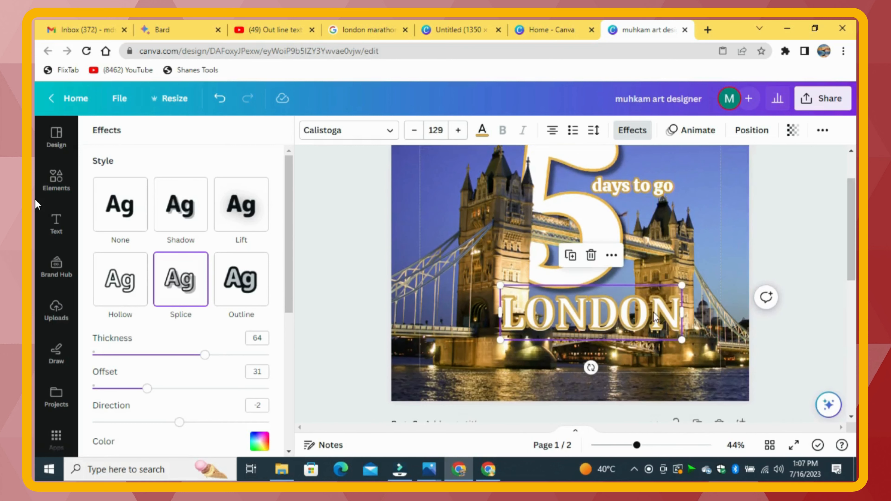
drag(656, 312, 653, 327)
drag(502, 359, 498, 363)
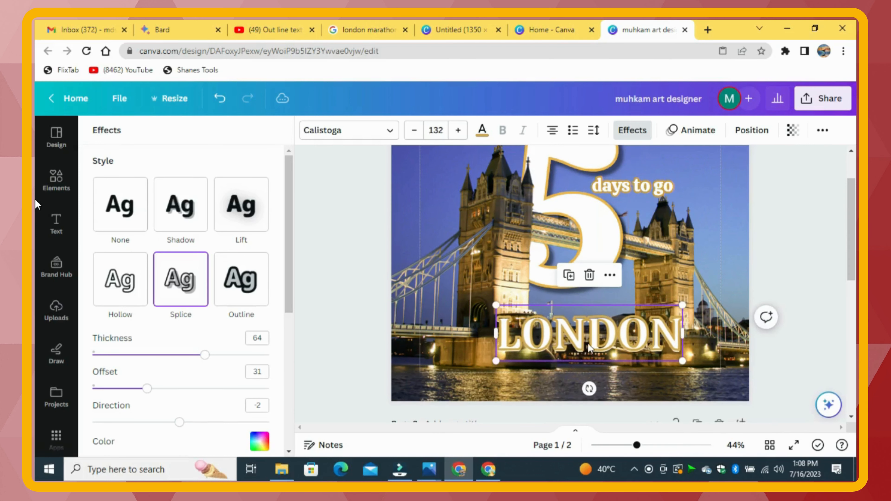
drag(585, 344, 582, 341)
click(789, 245)
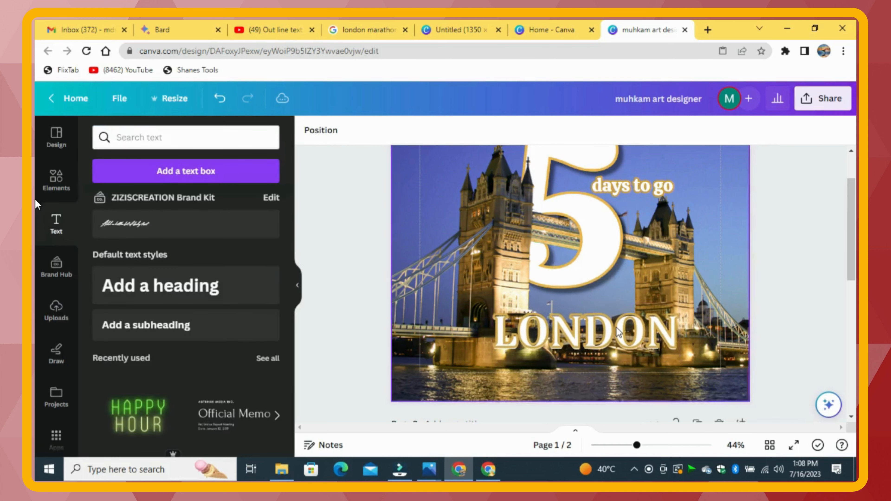
Duplicate the "LONDON" text and change the copy's wording to "MARATHON"
click(579, 346)
click(567, 270)
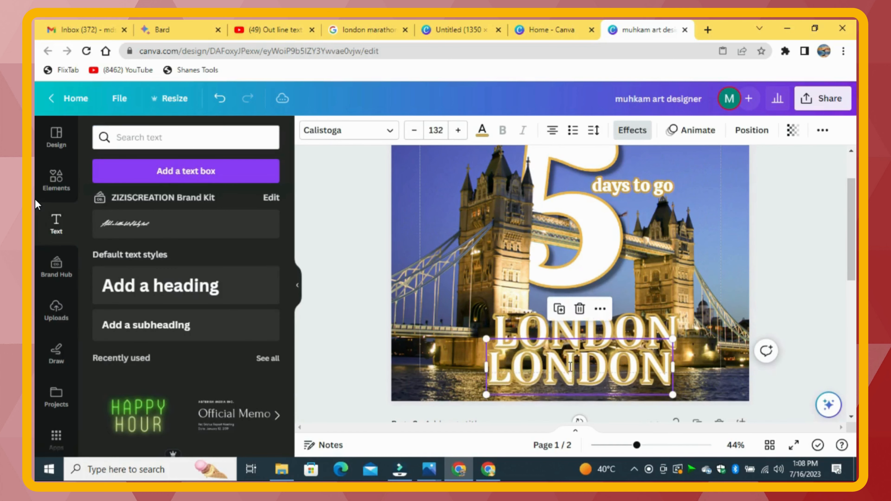
double_click(568, 365)
text(MARATHON)
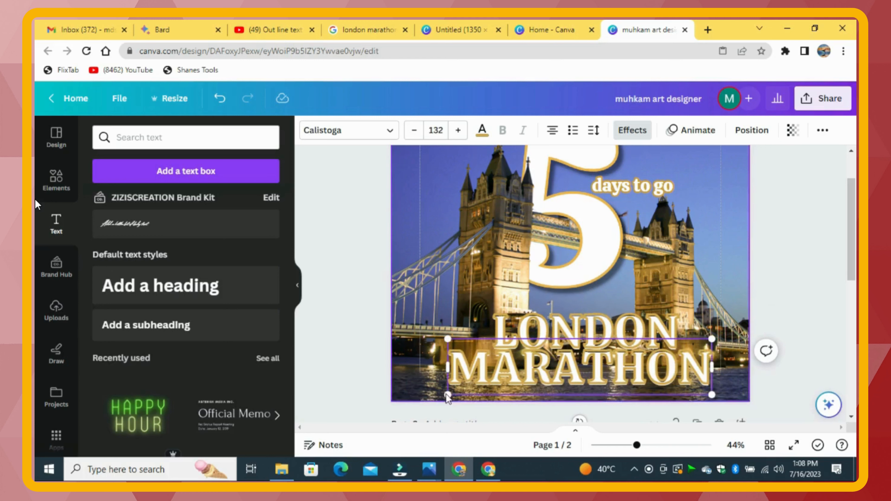
Shrink "MARATHON" to about size 93 to match the width of "LONDON" and tuck it directly underneath
drag(447, 394, 493, 385)
drag(712, 338, 680, 354)
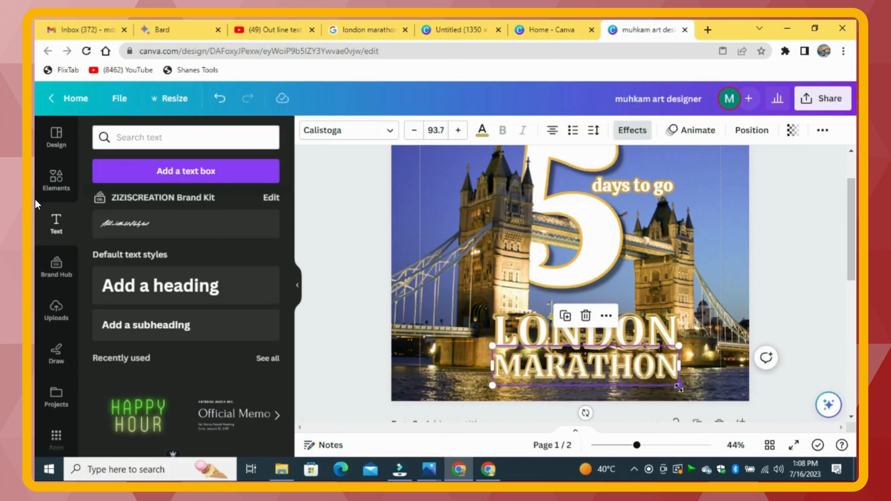
drag(636, 445, 645, 446)
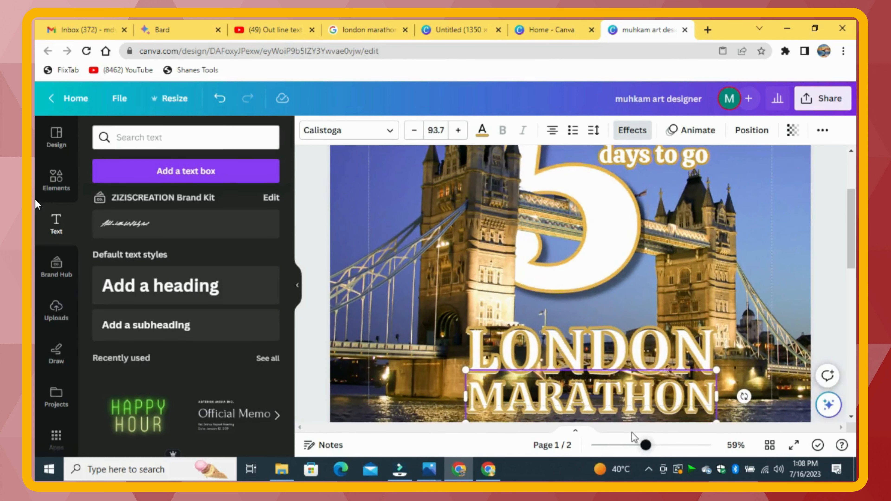
drag(665, 401, 664, 398)
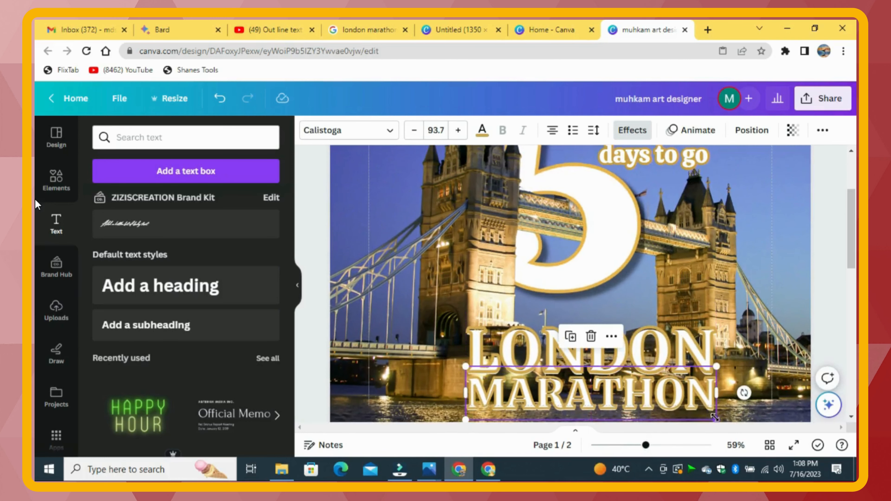
drag(714, 417, 711, 415)
click(791, 263)
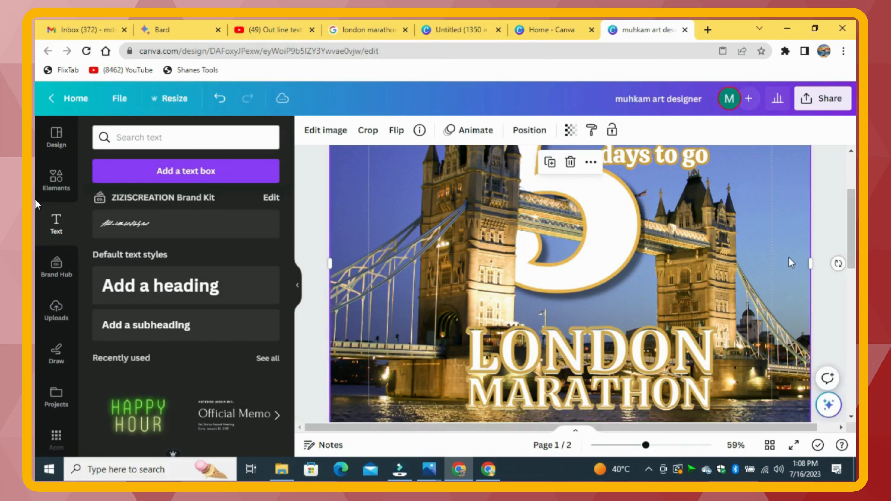
drag(645, 446, 636, 445)
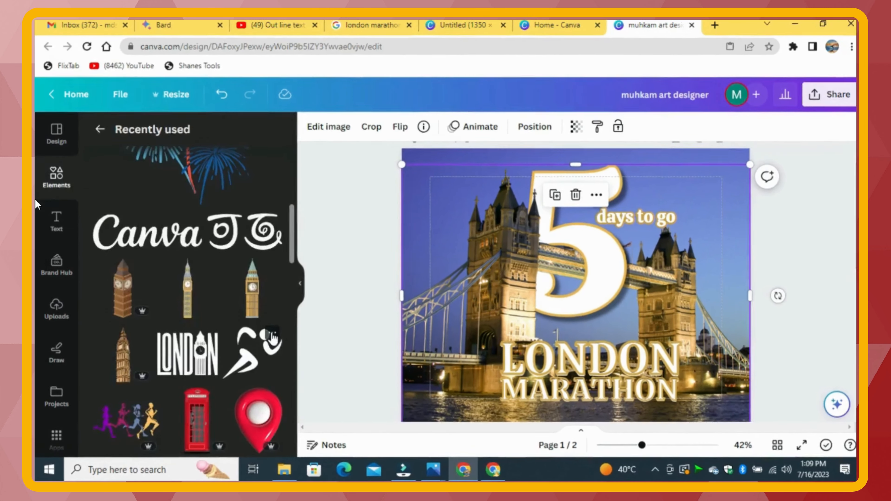
Add the free Running Sport Athlete graphic from the recently used elements, shrink it and place it beside the end of "MARATHON"
click(273, 333)
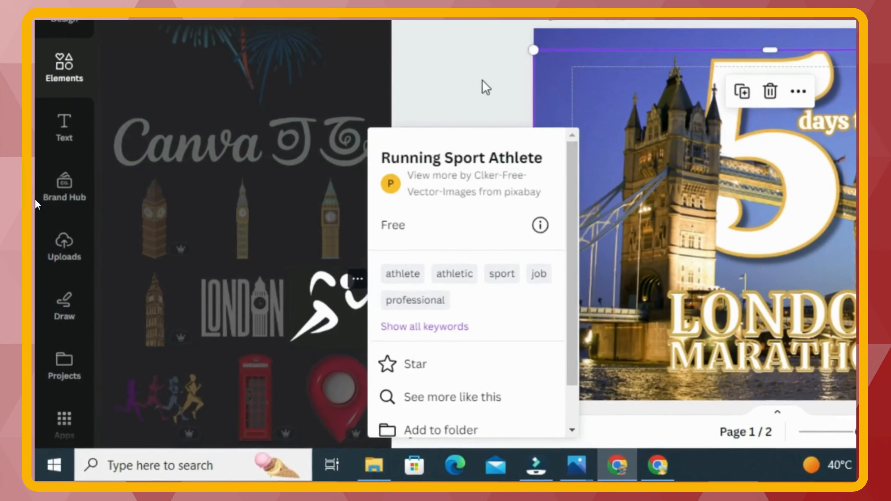
click(485, 87)
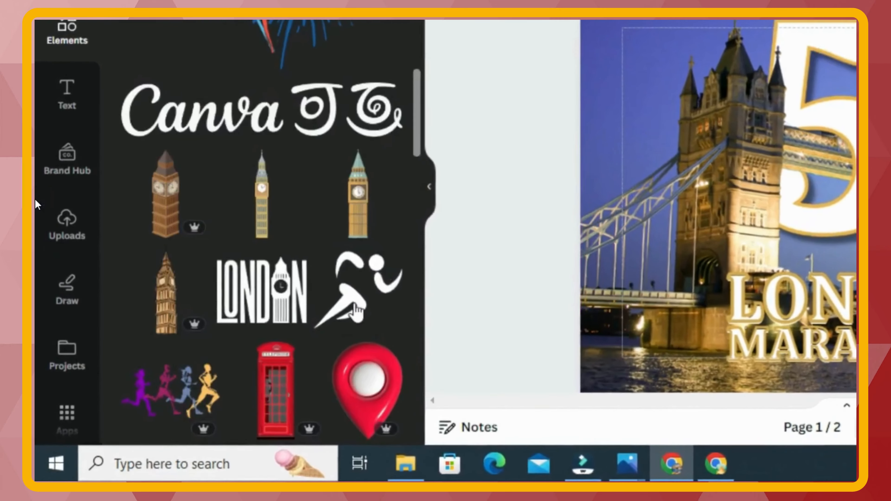
click(326, 305)
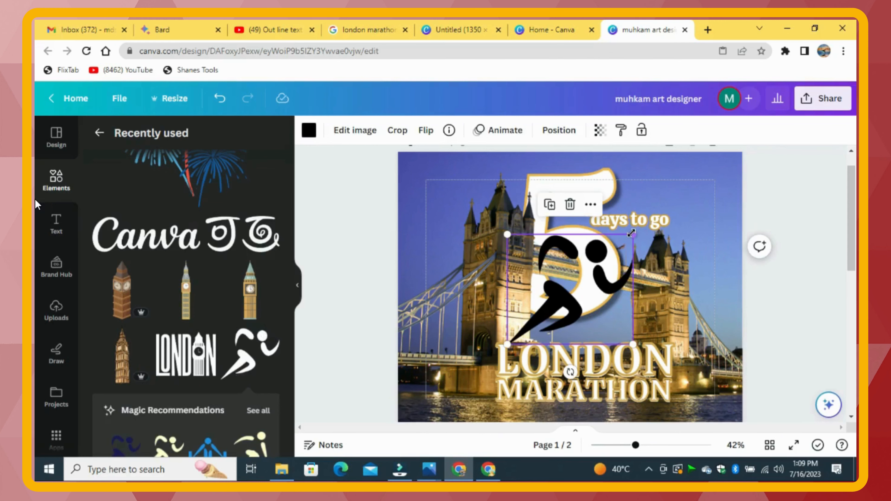
drag(631, 233, 702, 388)
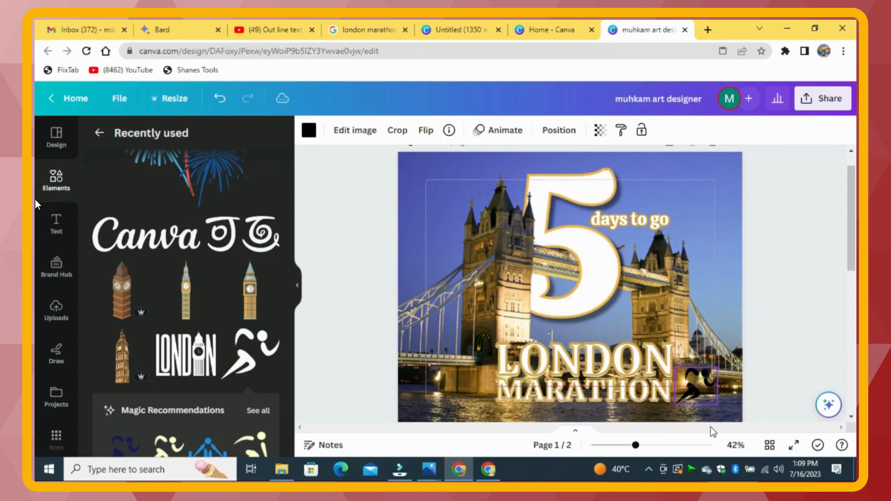
Enlarge the runner graphic slightly and colour it white
drag(716, 362, 719, 359)
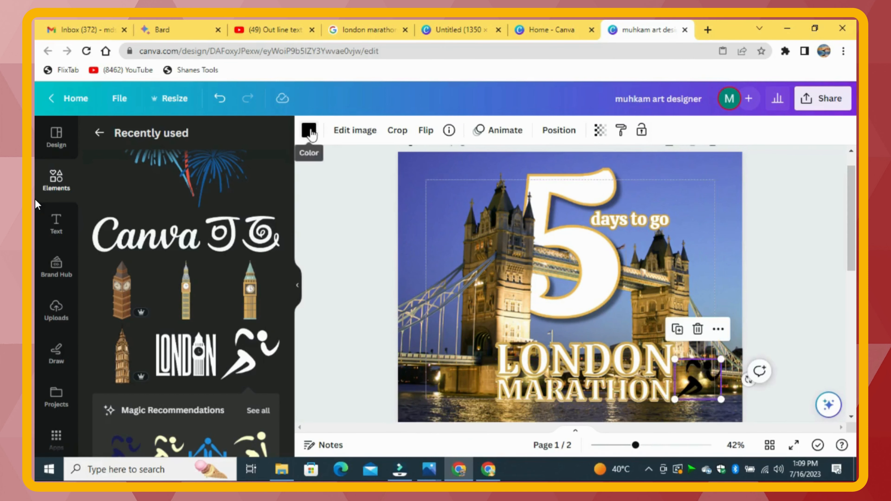
click(309, 130)
click(234, 203)
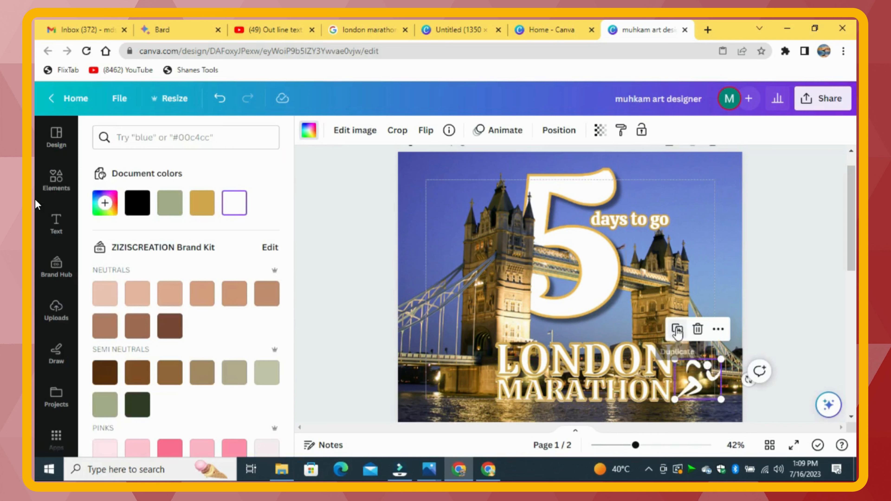
Recolour the runner graphic with the document's gold and resize it to fit beside the end of "MARATHON"
drag(721, 360, 722, 368)
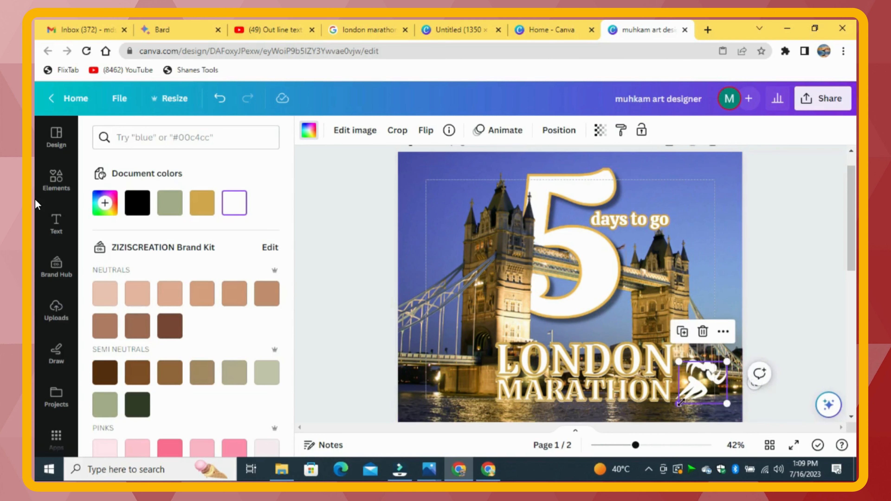
drag(681, 402, 676, 407)
click(202, 203)
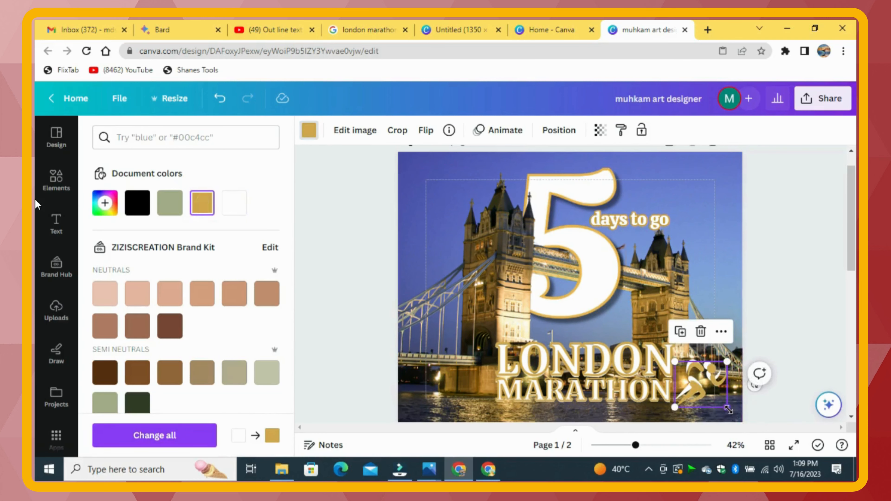
drag(727, 362, 730, 353)
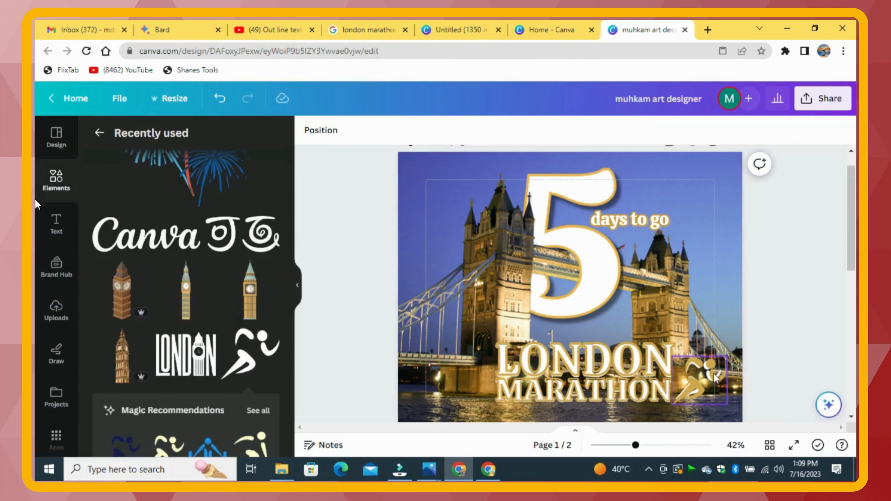
drag(726, 407, 720, 402)
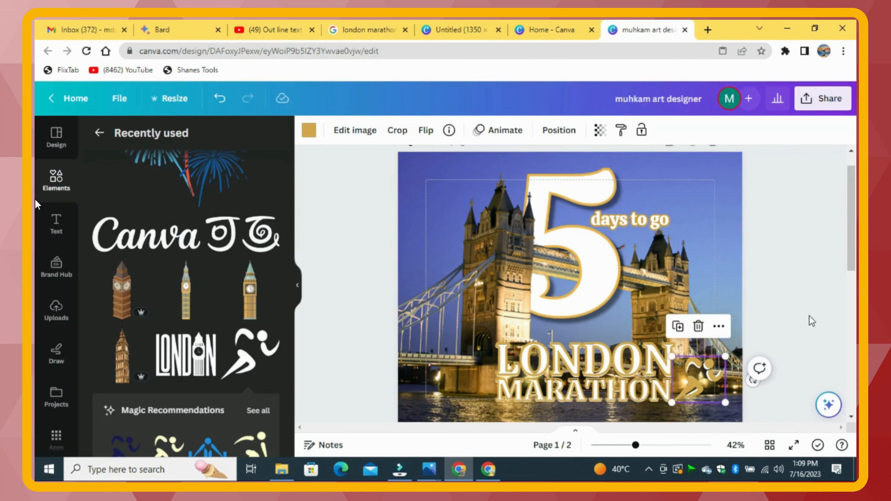
click(810, 298)
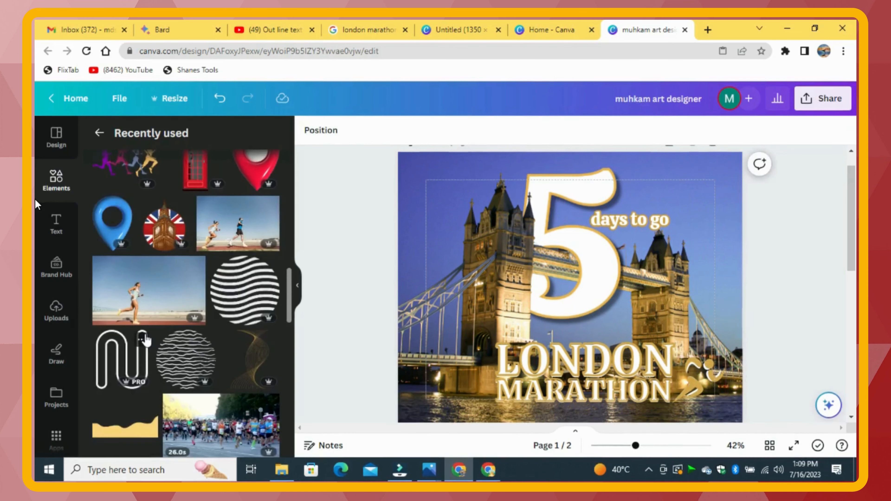
Add the Thick Rounded Wavy Line graphic from the recently used elements, shrink it to about 180 × 206 and place it before "LONDON"
click(141, 339)
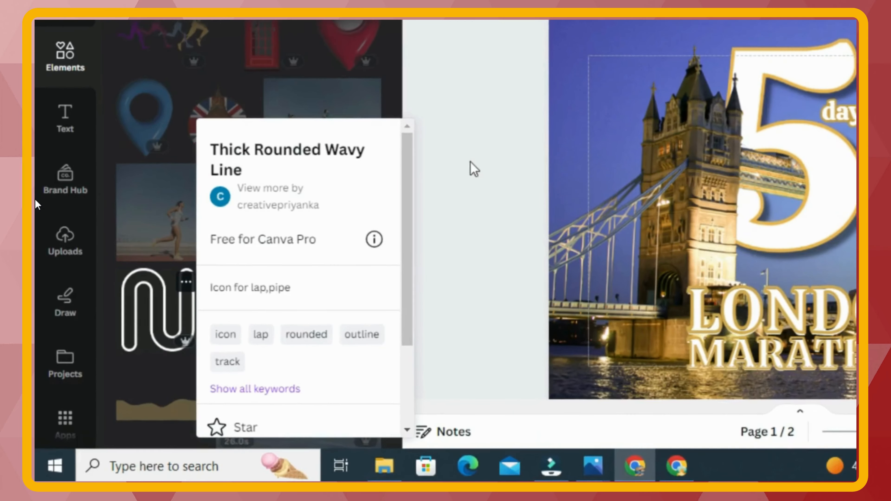
click(442, 177)
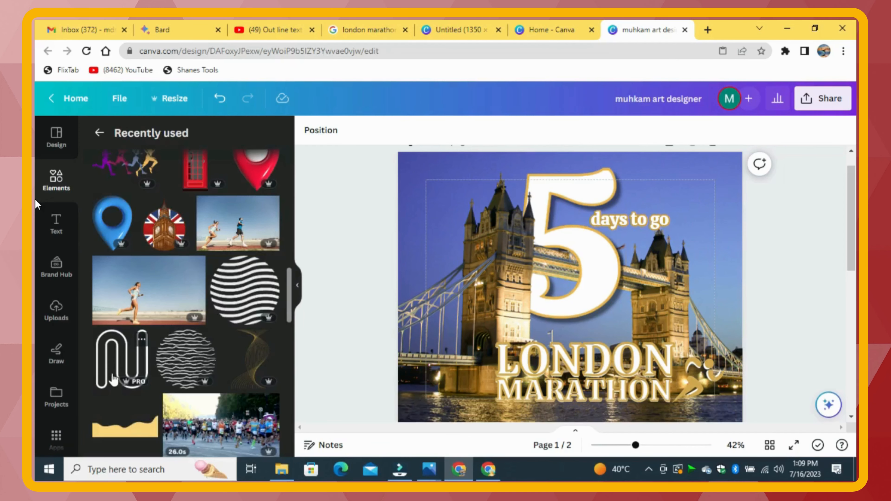
click(127, 369)
mouse_move(569, 270)
mouse_down()
mouse_move(491, 316)
mouse_move(479, 359)
mouse_move(446, 399)
mouse_up()
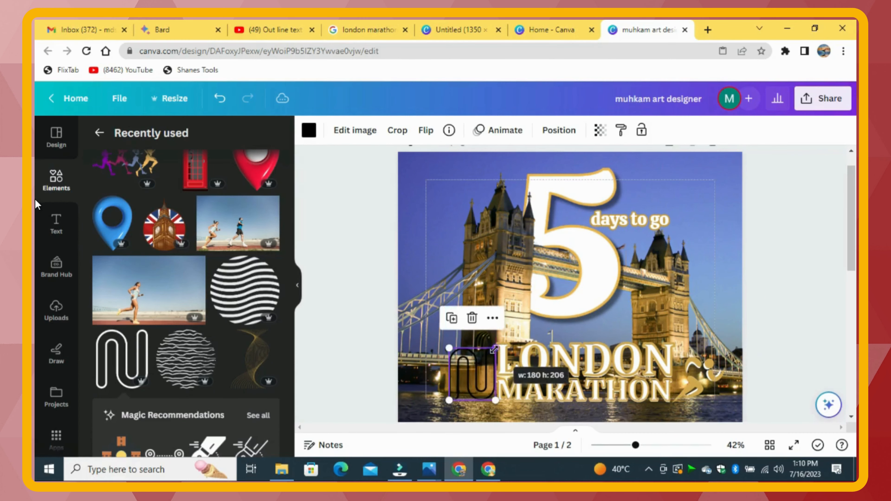
Colour the wavy line graphic amber #FFC544 and shrink it slightly
click(308, 131)
click(202, 203)
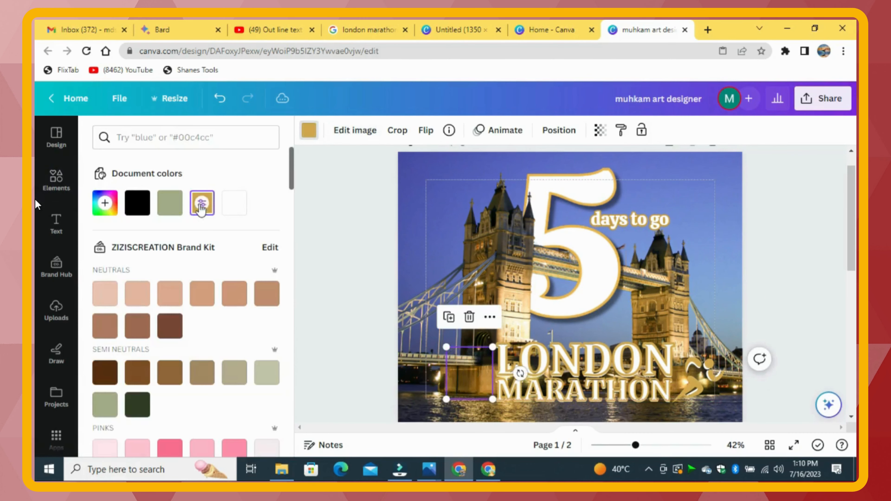
click(105, 203)
click(225, 233)
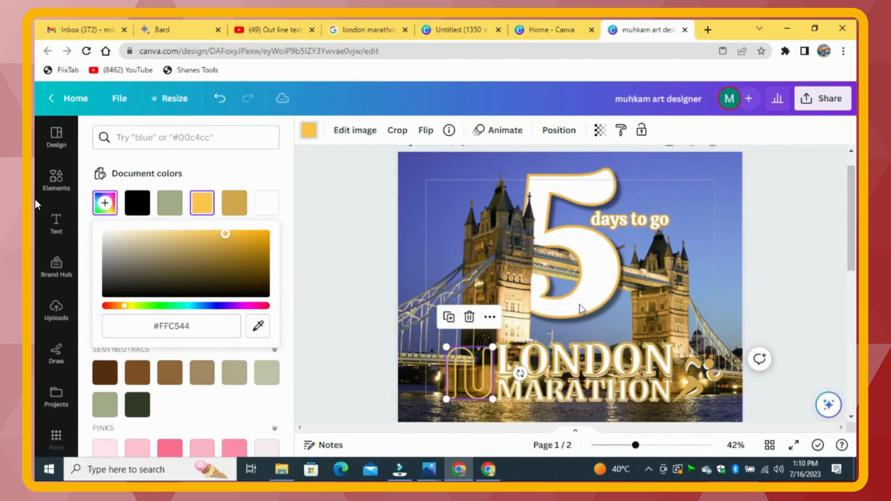
click(784, 234)
click(475, 366)
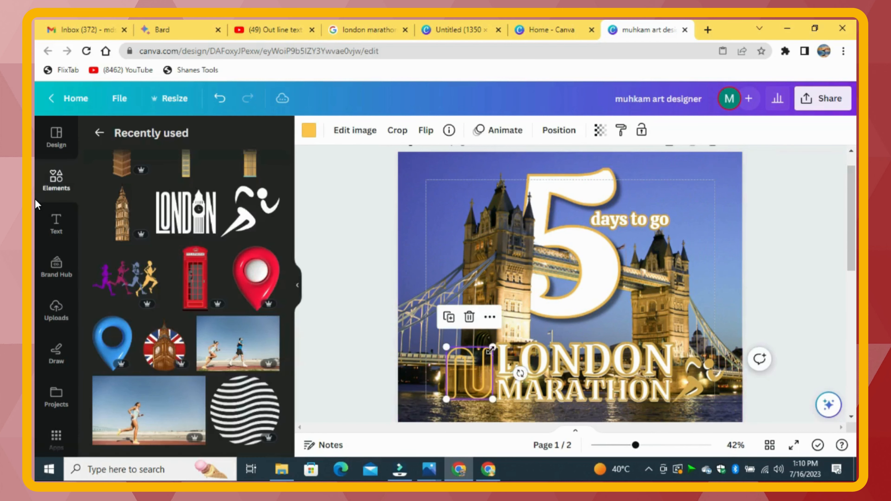
drag(492, 350, 488, 353)
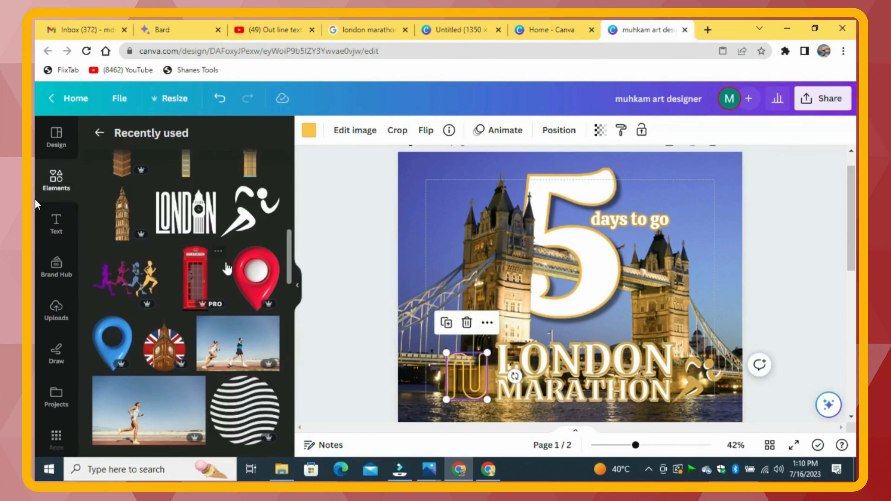
click(374, 324)
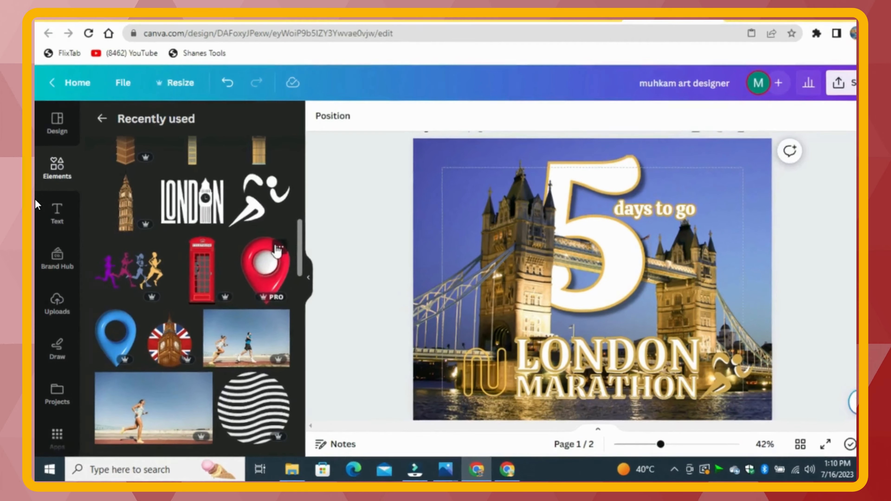
Add the 3d red location pin from the recently used elements, shrink it and place it on the upper end of the wavy line
mouse_move(256, 272)
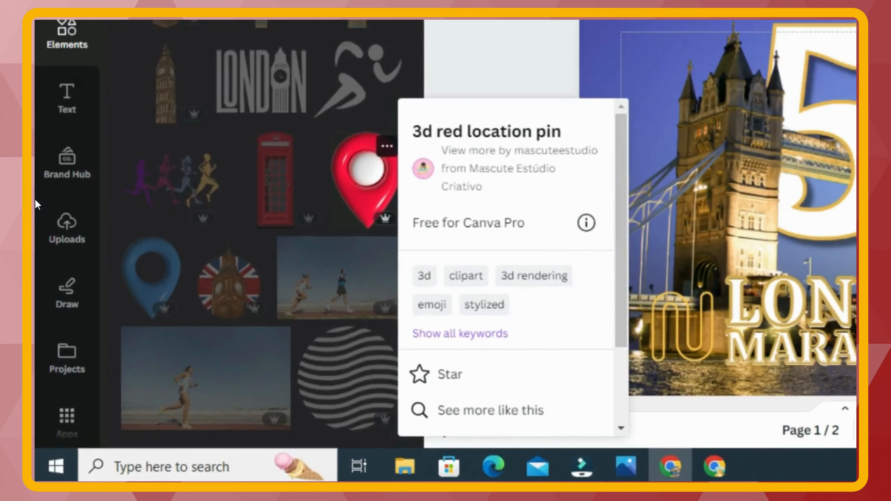
click(770, 251)
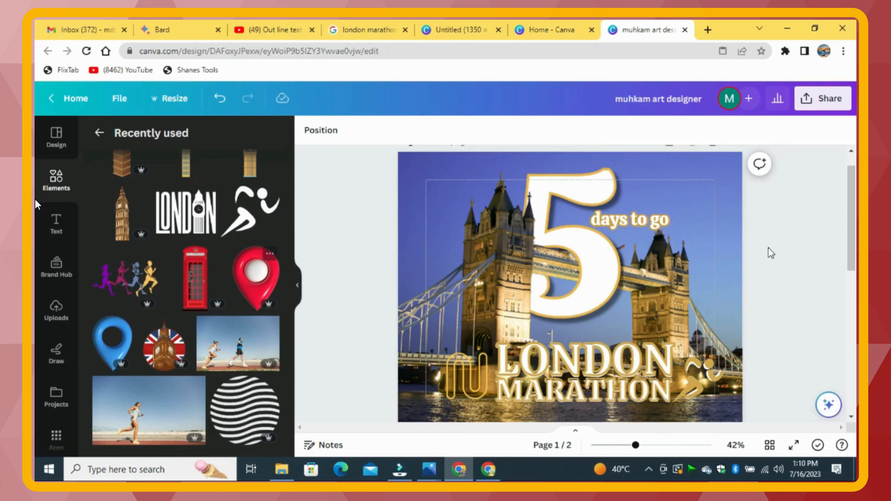
click(341, 200)
drag(649, 397, 524, 250)
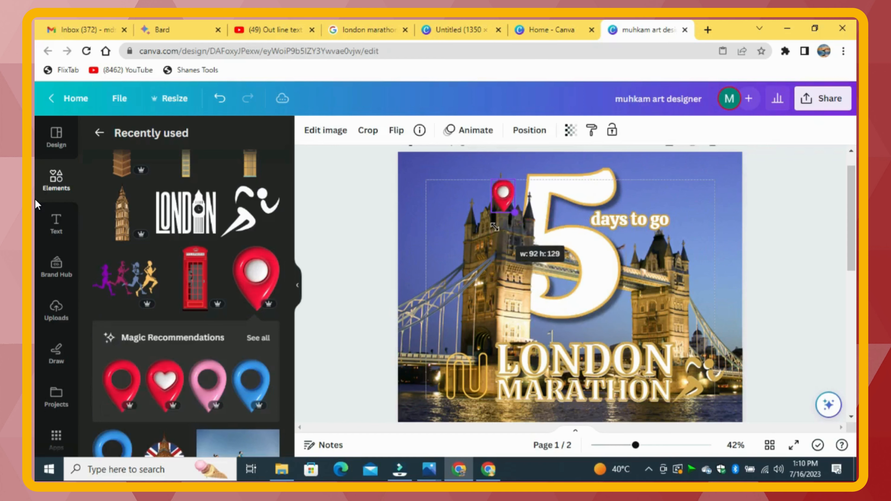
drag(500, 195, 483, 340)
click(758, 285)
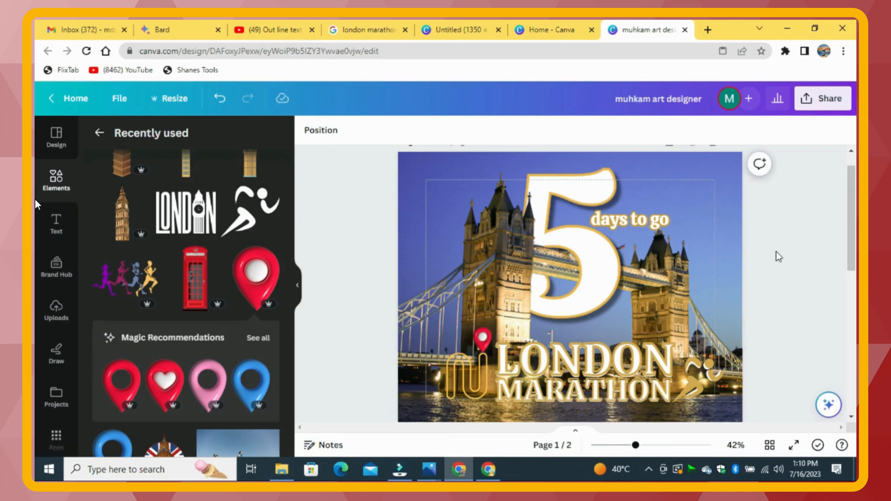
click(486, 340)
Add the photo of two runners from the recently used elements and remove its background
scroll(245, 281, down, 5)
click(279, 285)
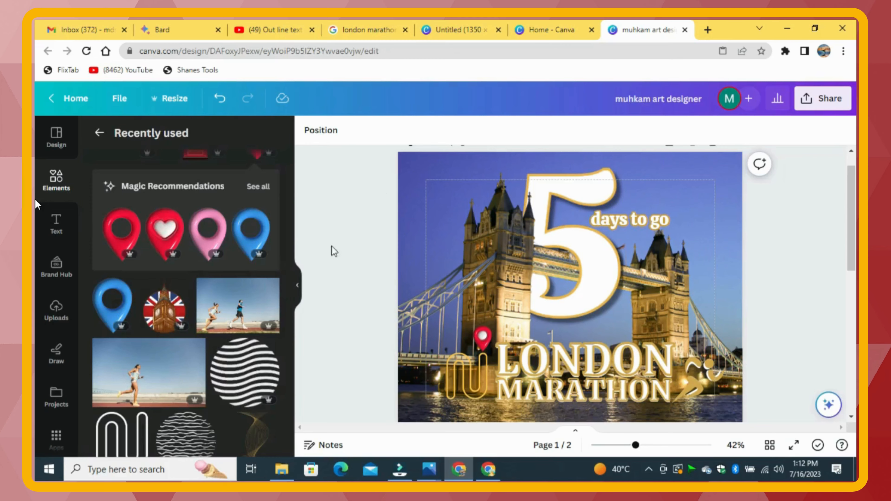
click(308, 243)
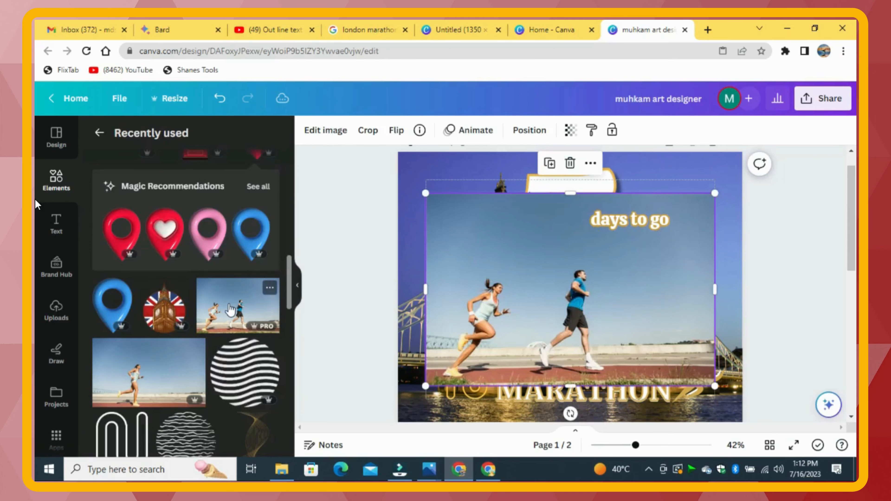
click(325, 134)
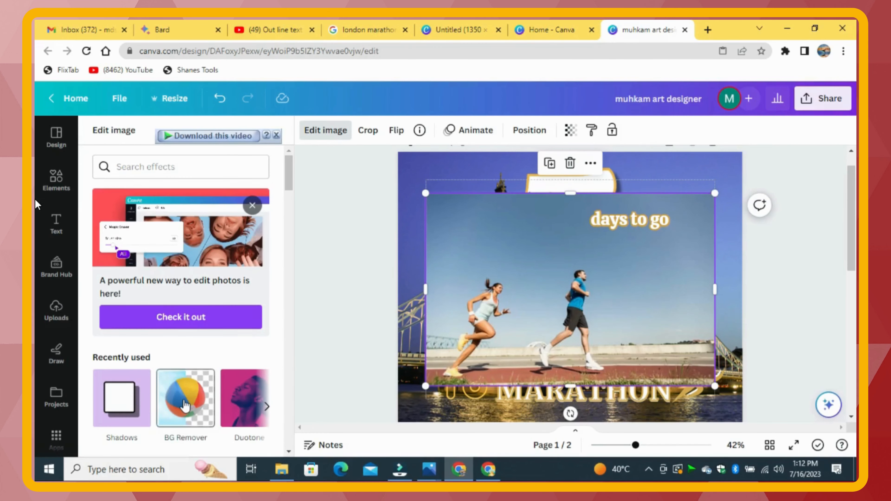
click(186, 401)
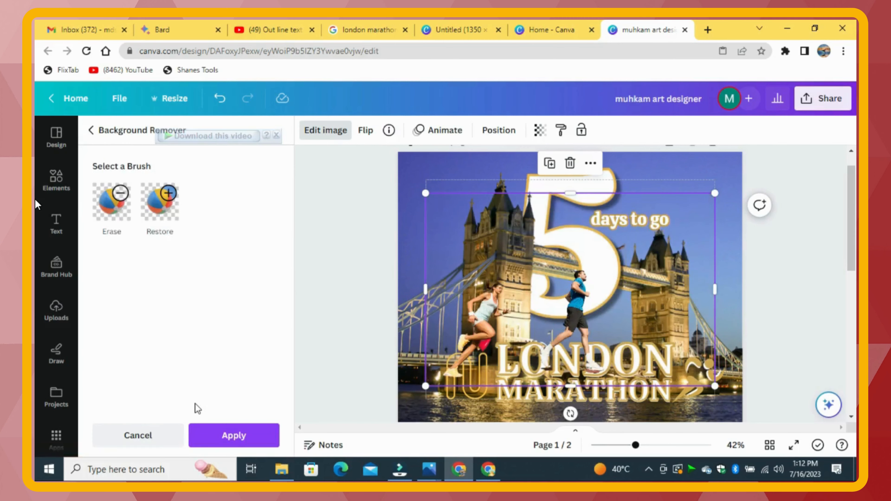
click(239, 437)
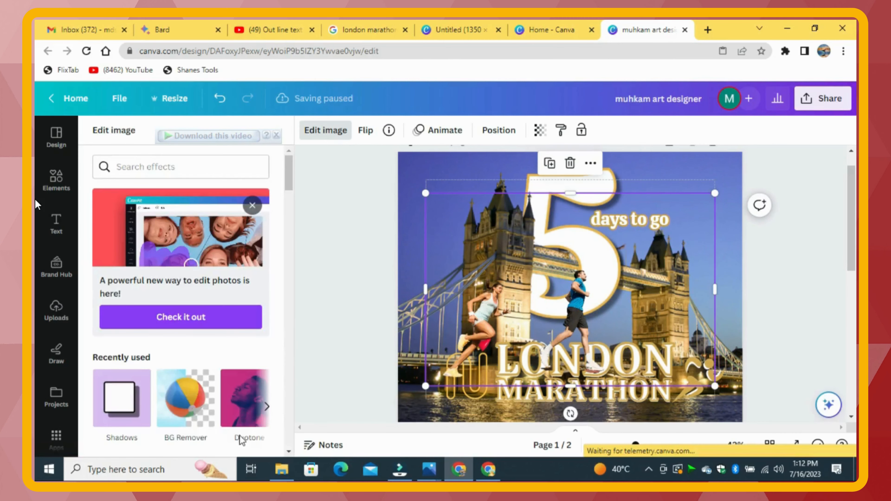
Shrink the two-runner cutout and place it over the middle of the "LONDON" lettering
drag(484, 288, 550, 287)
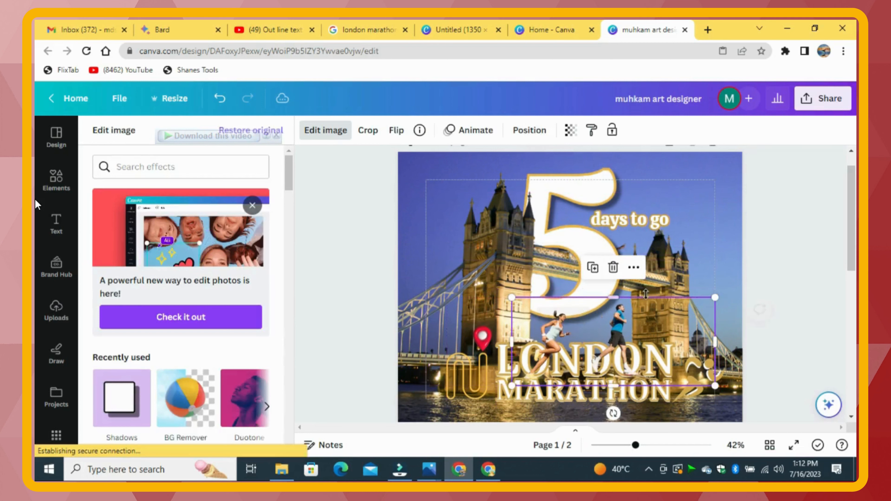
drag(780, 268, 679, 313)
drag(647, 342, 653, 341)
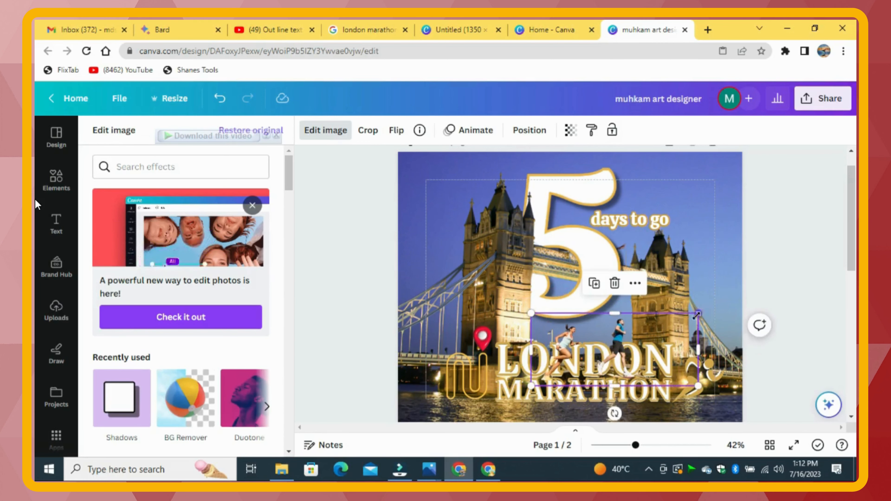
drag(699, 391, 687, 386)
drag(531, 319, 532, 319)
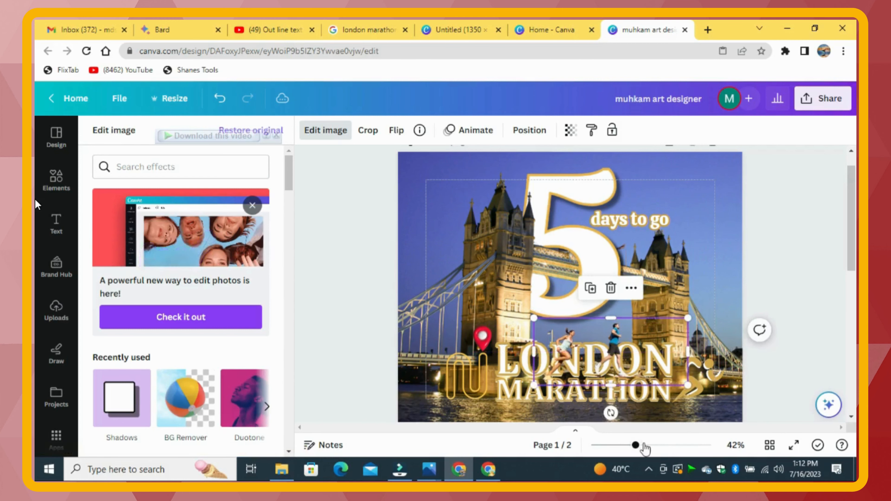
Rotate the two-runner cutout slightly clockwise and nudge it so the feet meet the upper edge of "MARATHON"
drag(636, 446, 667, 445)
scroll(698, 309, down, 2)
drag(699, 307, 701, 303)
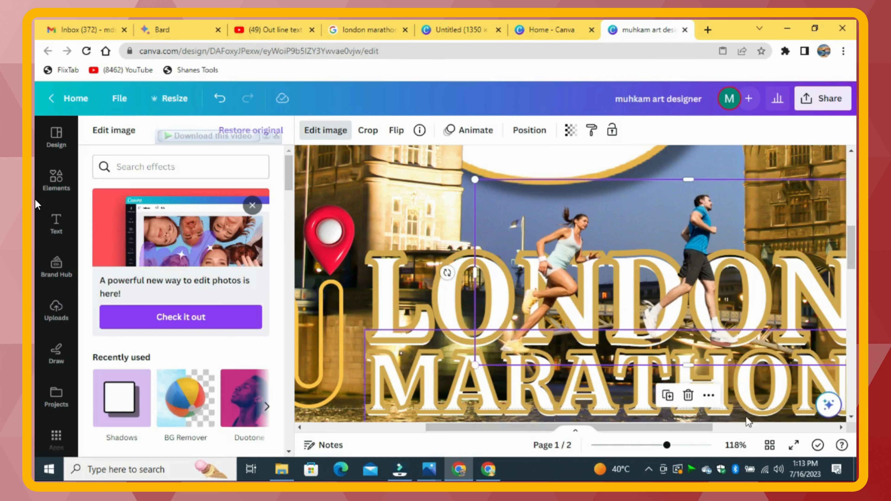
drag(666, 446, 658, 446)
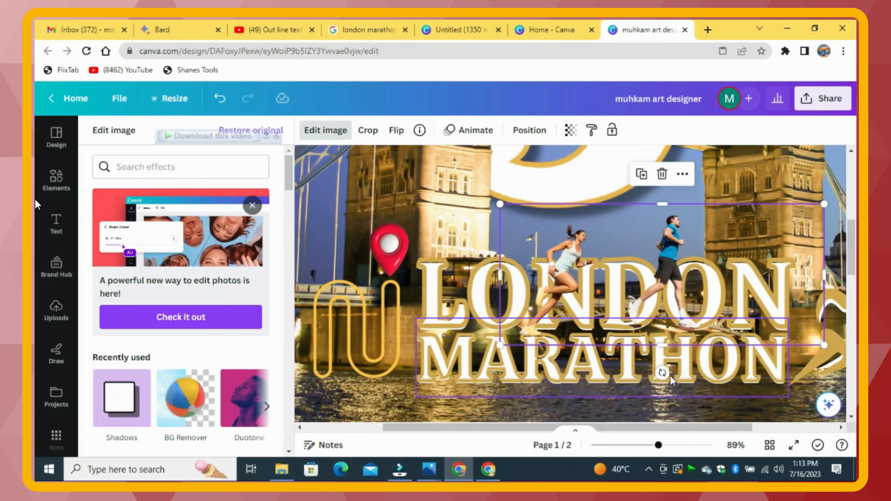
drag(663, 373, 660, 374)
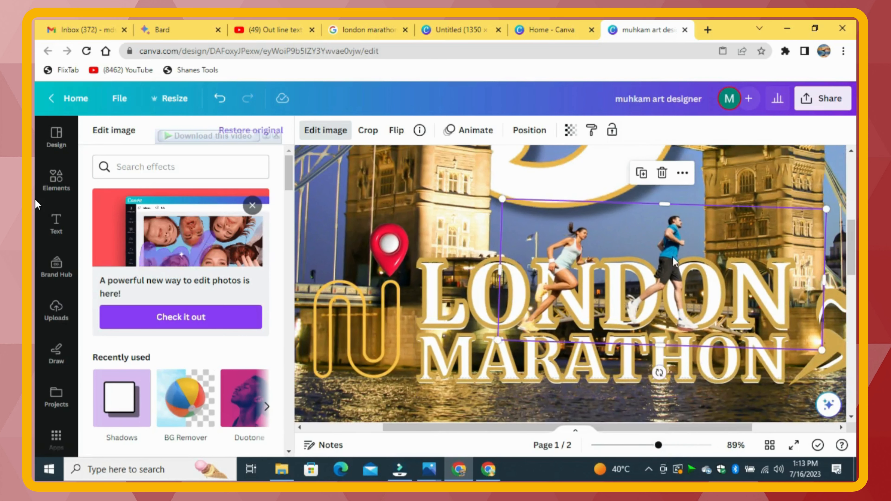
drag(674, 261, 674, 264)
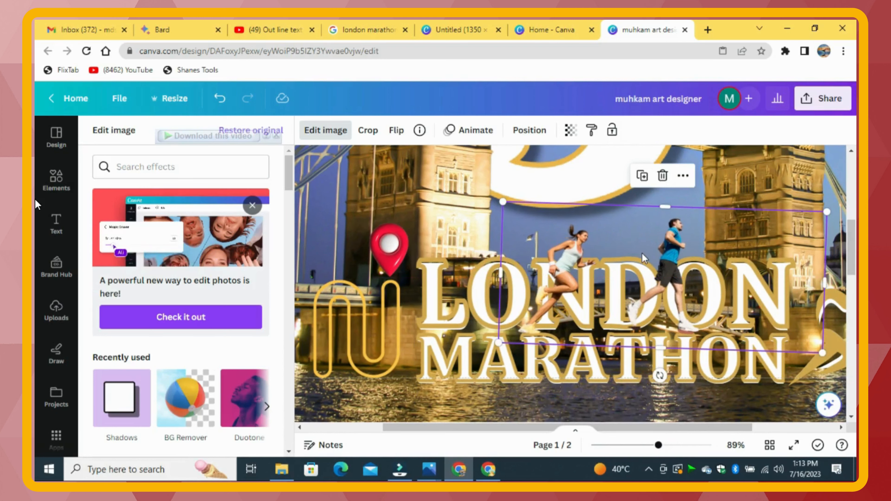
Enlarge the two-runner cutout slightly and settle it so both runners stride along the top of "MARATHON"
drag(825, 212, 815, 220)
drag(751, 272, 750, 274)
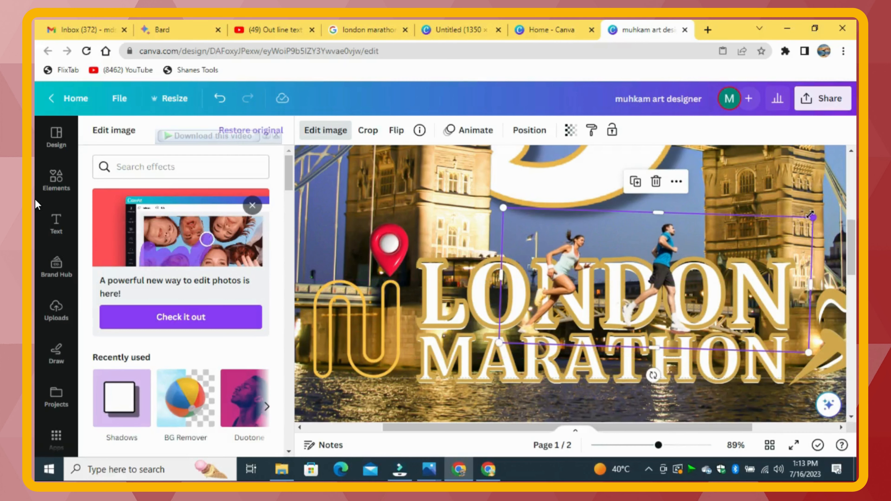
drag(810, 215, 822, 230)
drag(502, 207, 478, 198)
drag(649, 273, 652, 276)
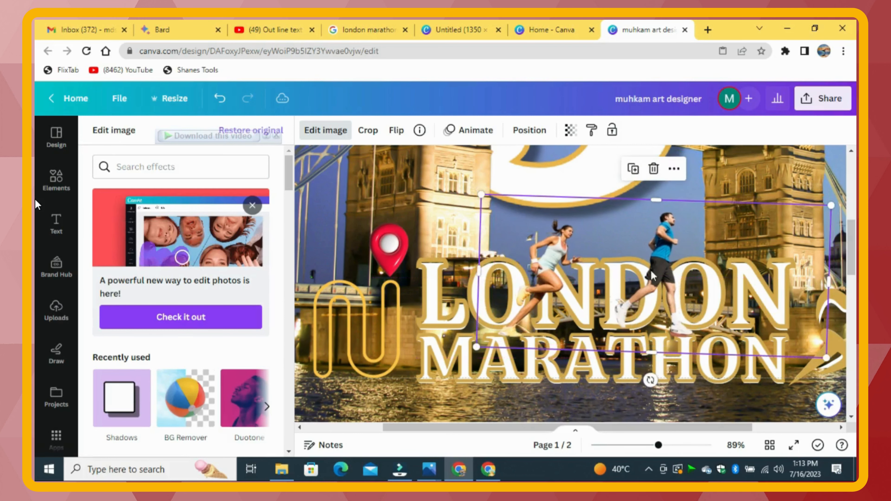
scroll(786, 250, down, 5)
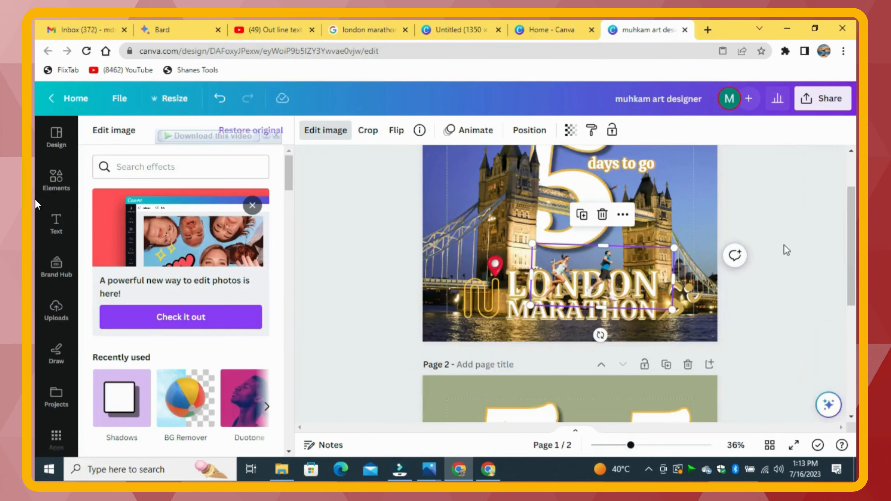
click(786, 250)
Add the free Glowing Gradient NYE firework graphic from the recently used elements, shrink it and place it in the sky beside the 5
scroll(787, 250, up, 3)
click(270, 246)
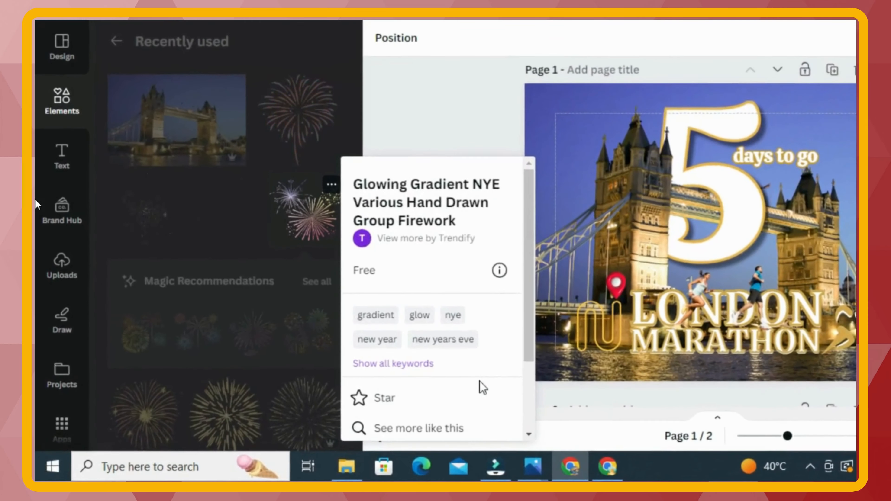
click(482, 84)
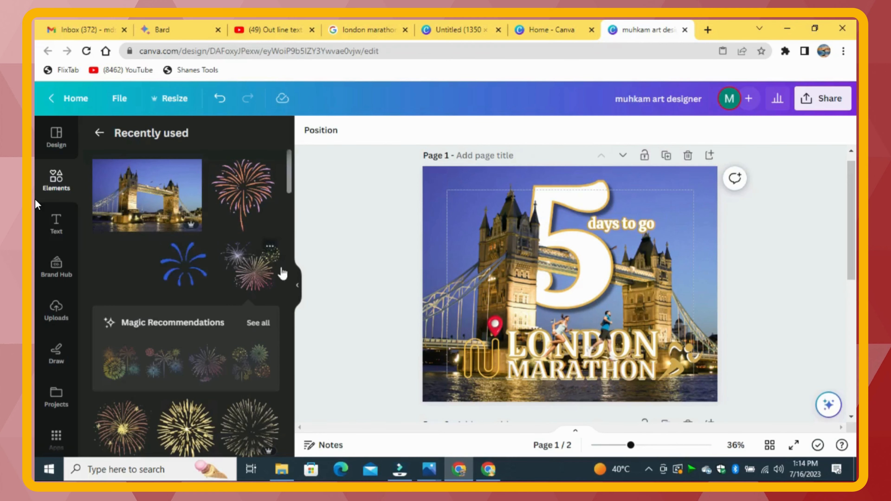
click(278, 271)
drag(457, 378, 632, 232)
drag(674, 207, 667, 191)
Place smaller copies of the firework graphic near the sky's right edge and beside the left tower's top
click(631, 248)
drag(660, 248, 682, 221)
click(675, 168)
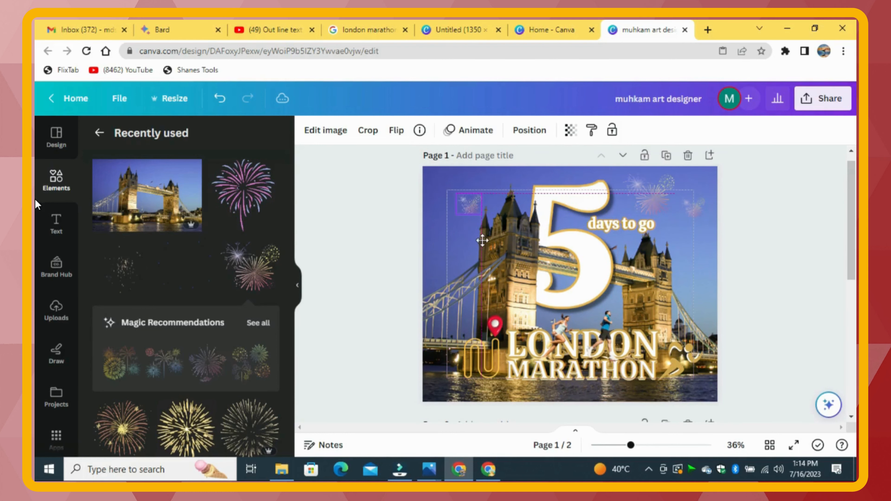
click(769, 245)
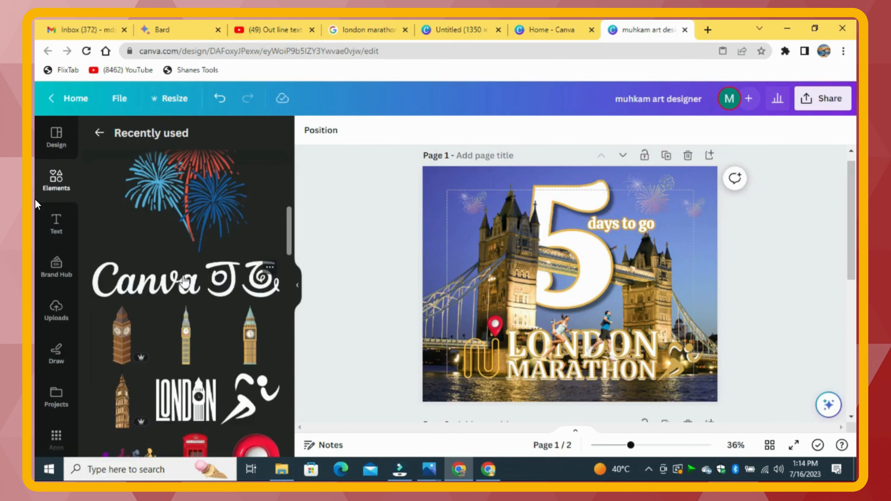
Add the white Canva wordmark from the recently used elements, shrink it and place it in the design's upper-left corner
drag(147, 279, 513, 284)
drag(580, 295, 473, 218)
click(792, 219)
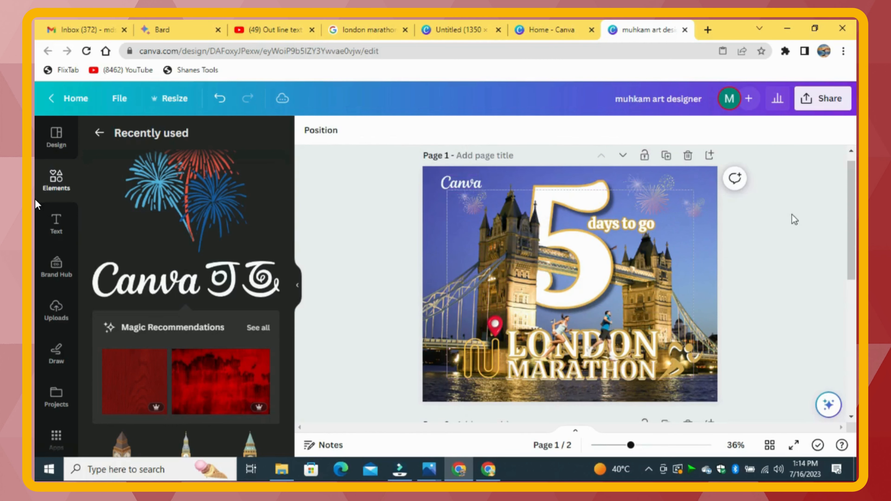
Adjust the Splice effect direction on the "LONDON" and "MARATHON" lettering, setting it to -50
scroll(667, 302, down, 2)
click(525, 302)
click(633, 130)
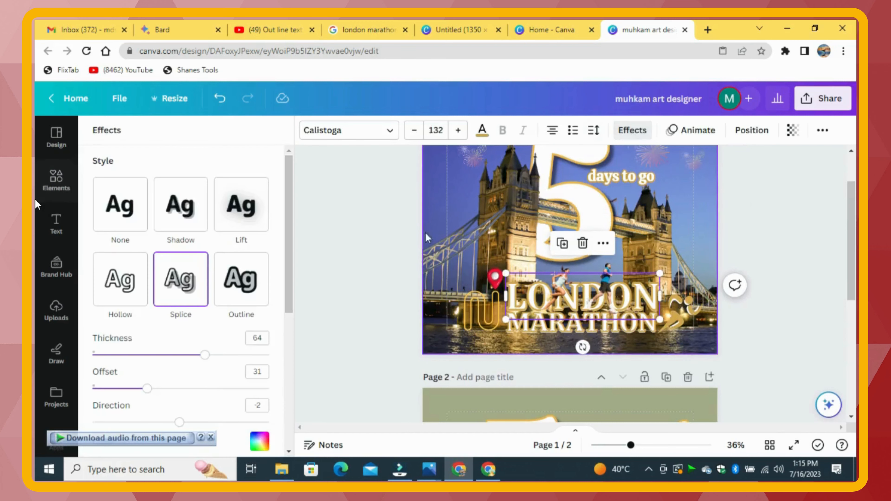
scroll(175, 372, down, 2)
drag(173, 366, 154, 372)
click(569, 322)
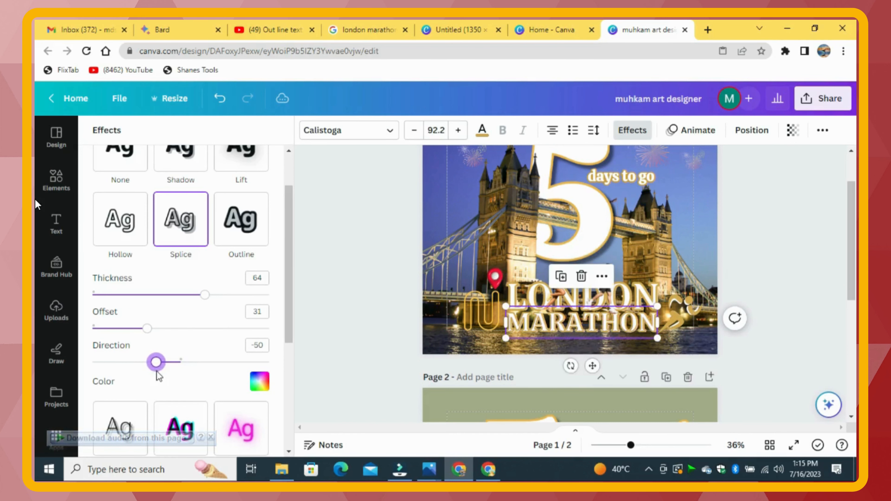
Preview the countdown design full screen, leave the preview and duplicate page 1
click(794, 445)
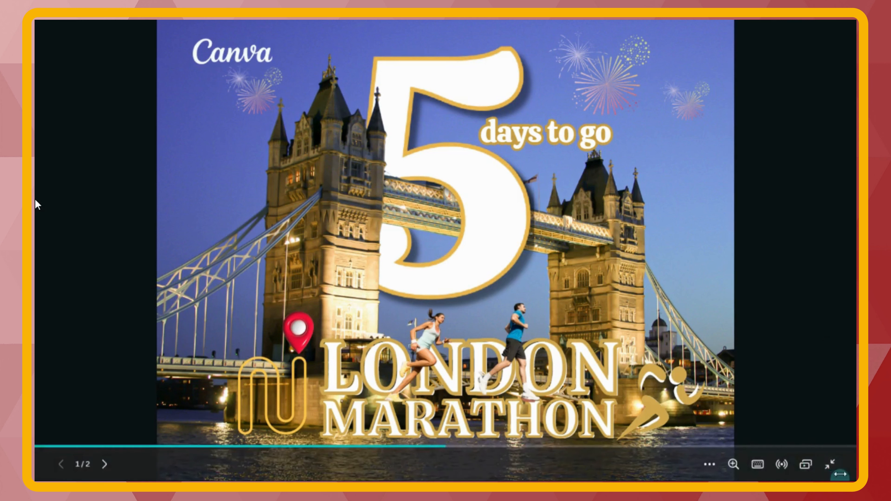
key(Escape)
click(667, 168)
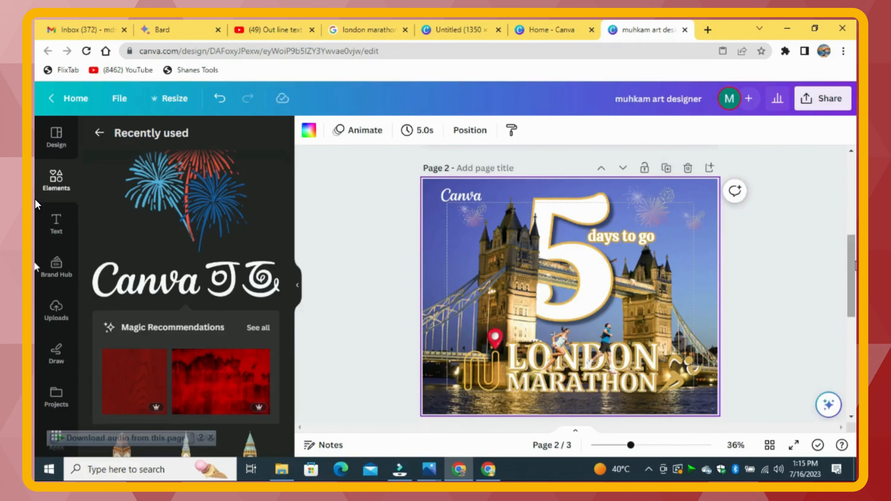
Delete all three firework graphics from the sky on the duplicated page 2
click(649, 211)
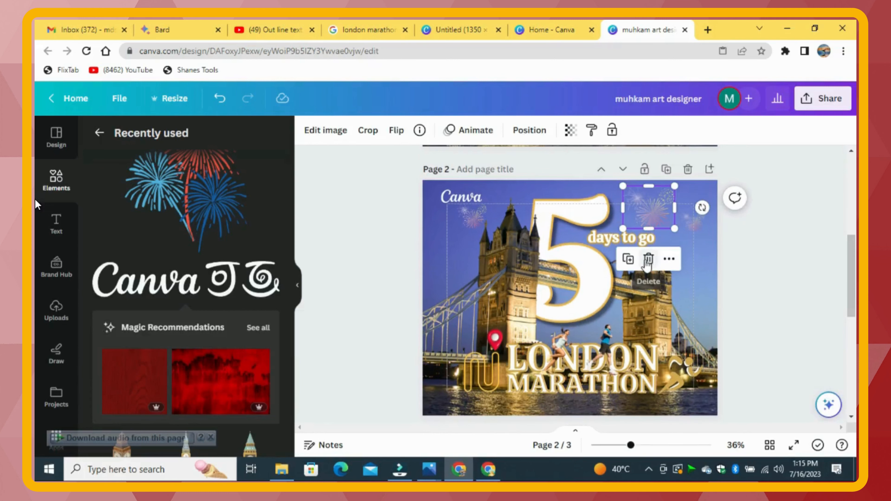
click(648, 259)
click(688, 219)
key(Delete)
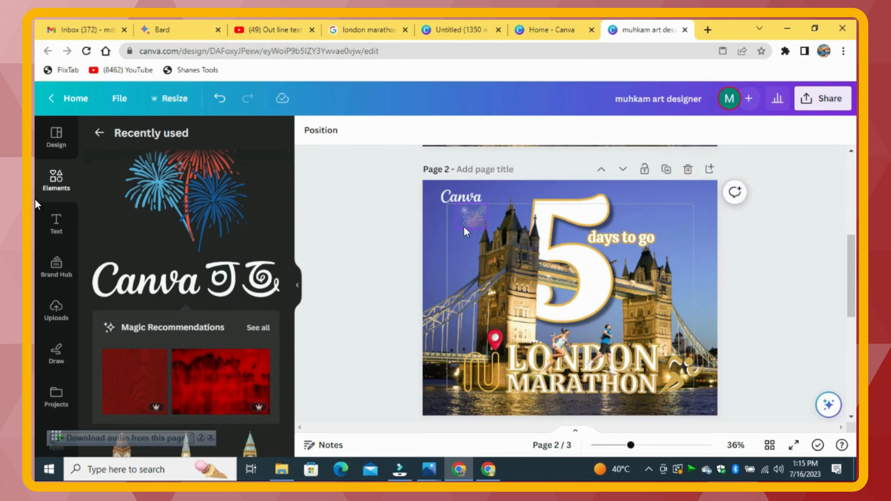
click(472, 220)
click(470, 173)
Find the "Runners racing in marathon" video among the recently used elements and open its details
scroll(202, 291, down, 6)
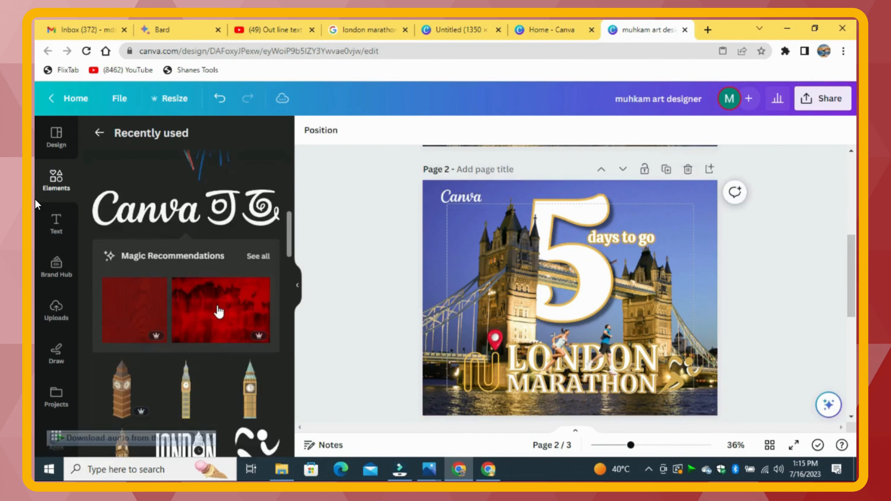
click(174, 244)
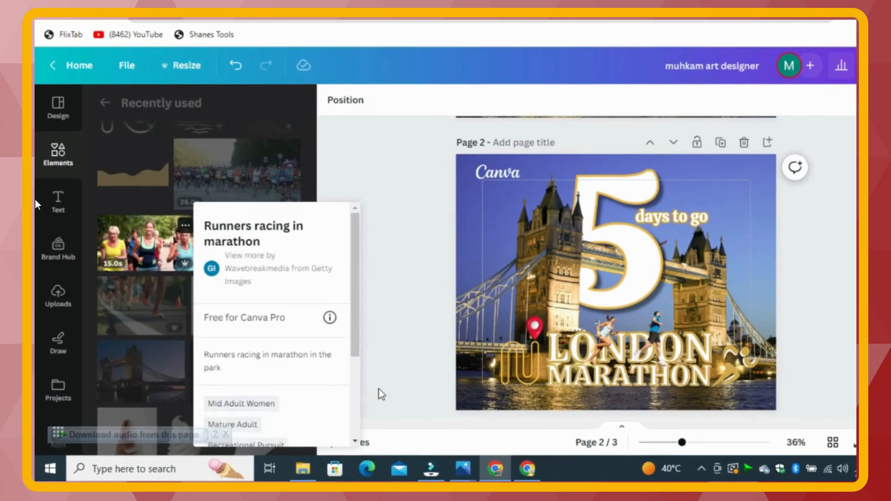